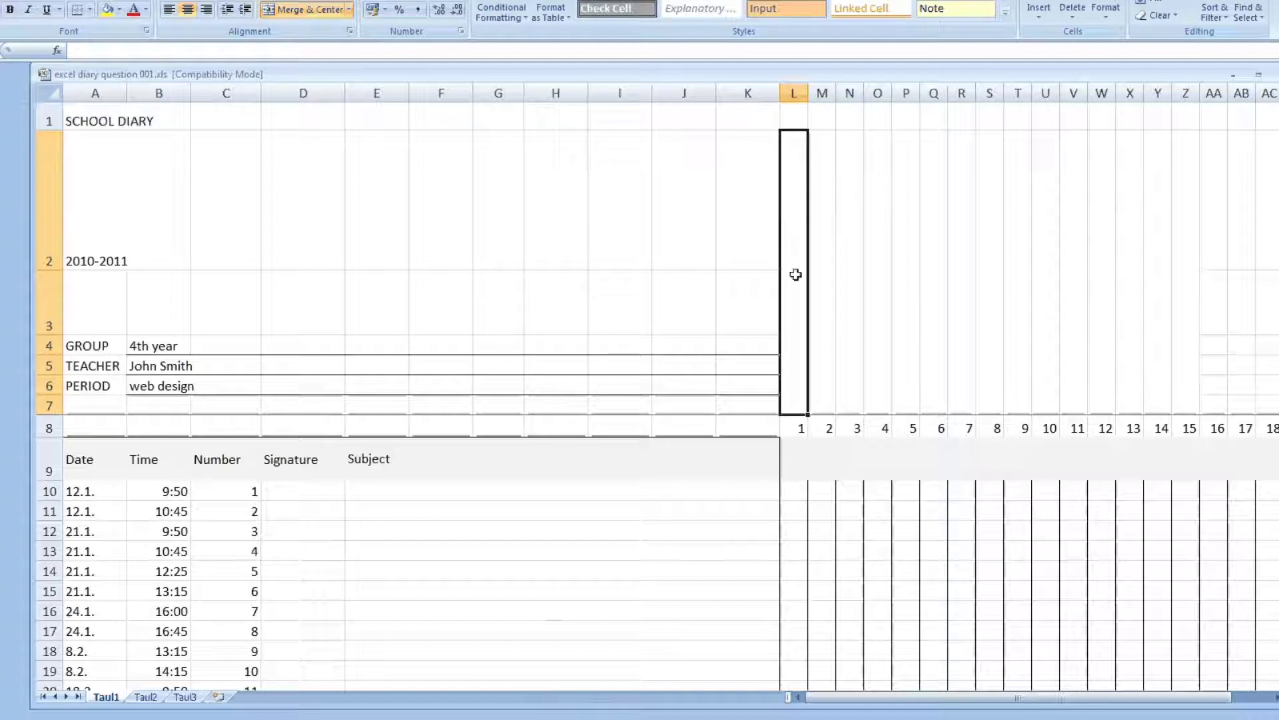
Inspect the merged header cells from column L across to column Z.
{"action": "left_click", "coordinate": [871, 346]}
{"action": "left_click", "coordinate": [791, 348]}
{"action": "left_click", "coordinate": [826, 346]}
{"action": "left_click", "coordinate": [849, 345]}
{"action": "left_click", "coordinate": [877, 343]}
{"action": "left_click", "coordinate": [933, 341]}
{"action": "left_click", "coordinate": [989, 340]}
{"action": "left_click", "coordinate": [1046, 335]}
{"action": "left_click", "coordinate": [1130, 332]}
{"action": "left_click", "coordinate": [1187, 330]}
{"action": "left_click", "coordinate": [800, 343]}
Enter a sample name in the rotated column L header, then delete it.
{"action": "type", "text": "John Smith"}
{"action": "key", "text": "Return"}
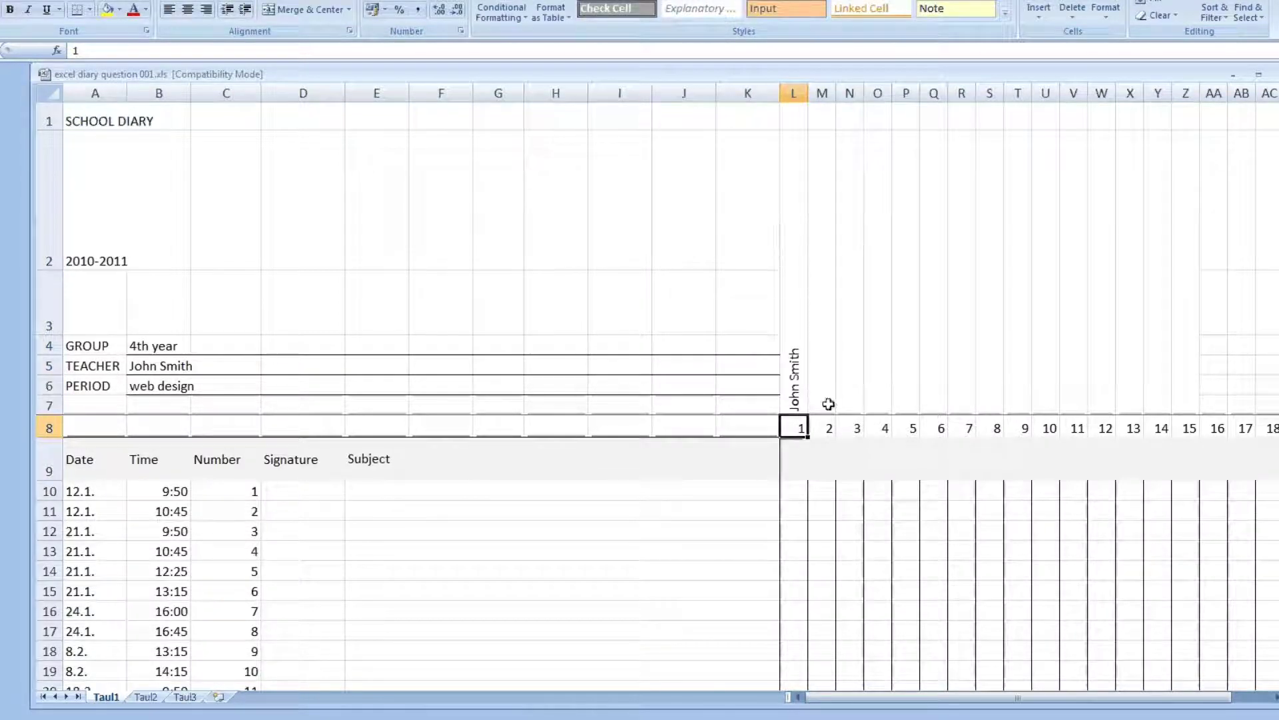
{"action": "left_click", "coordinate": [803, 313]}
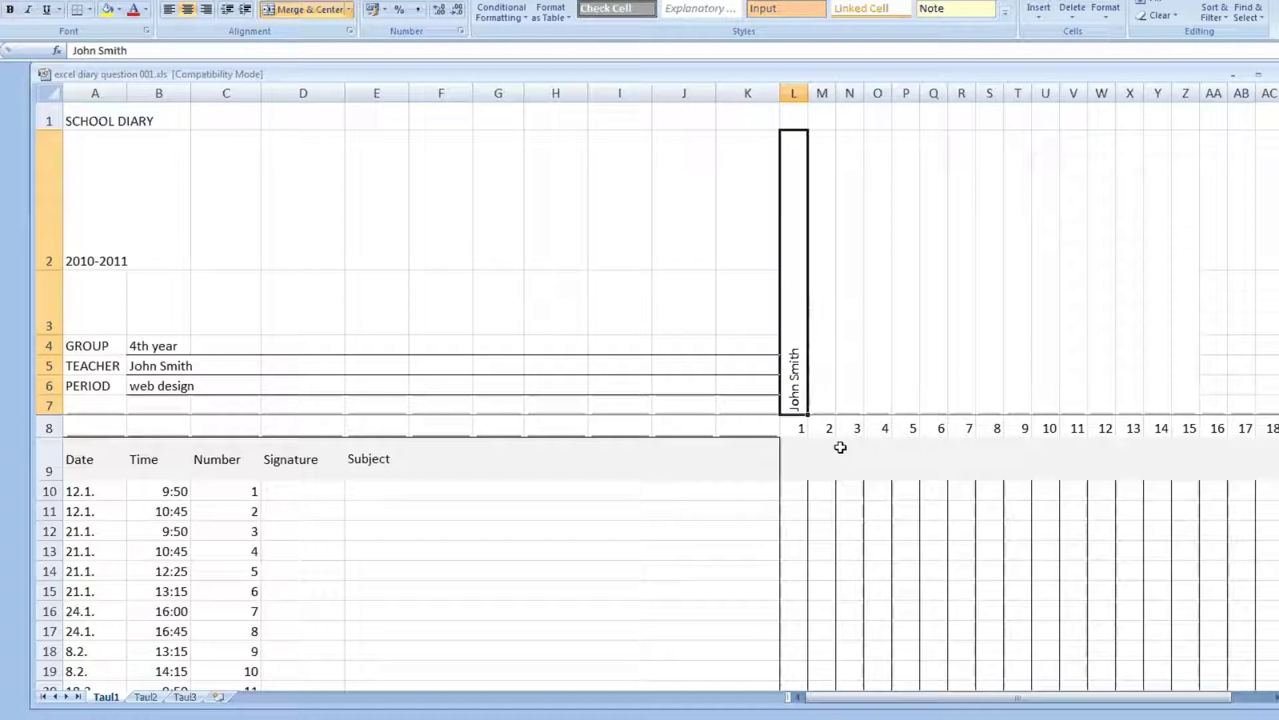
{"action": "left_click", "coordinate": [868, 343]}
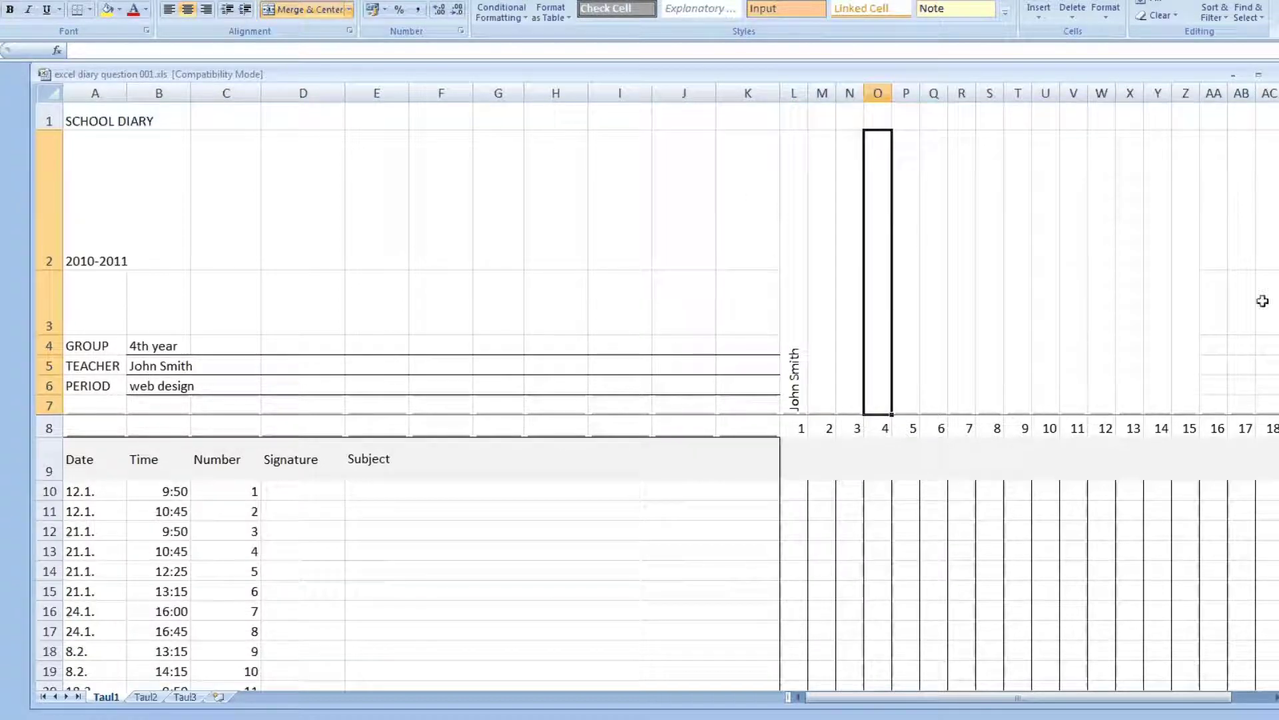
{"action": "left_click", "coordinate": [797, 392]}
{"action": "key", "text": "Delete"}
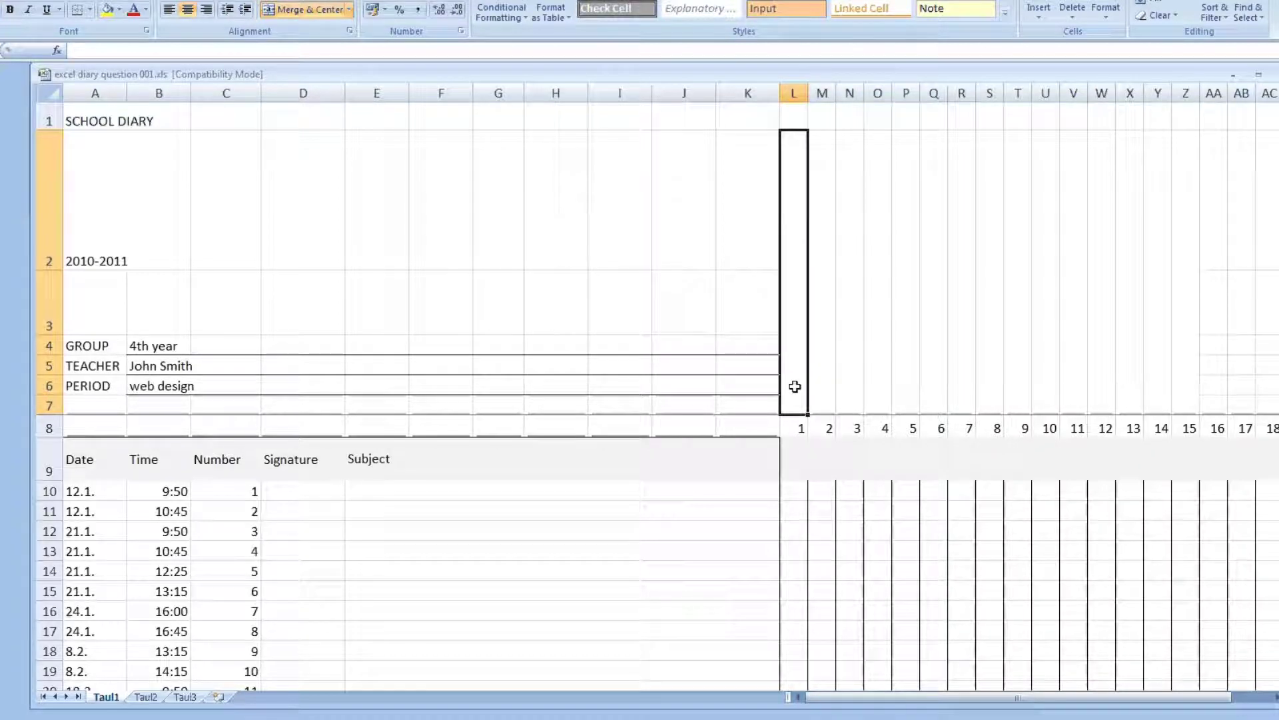
Merge AA2:AA7 into one header cell, then select the header block L2:AA7.
{"action": "left_click", "coordinate": [825, 353]}
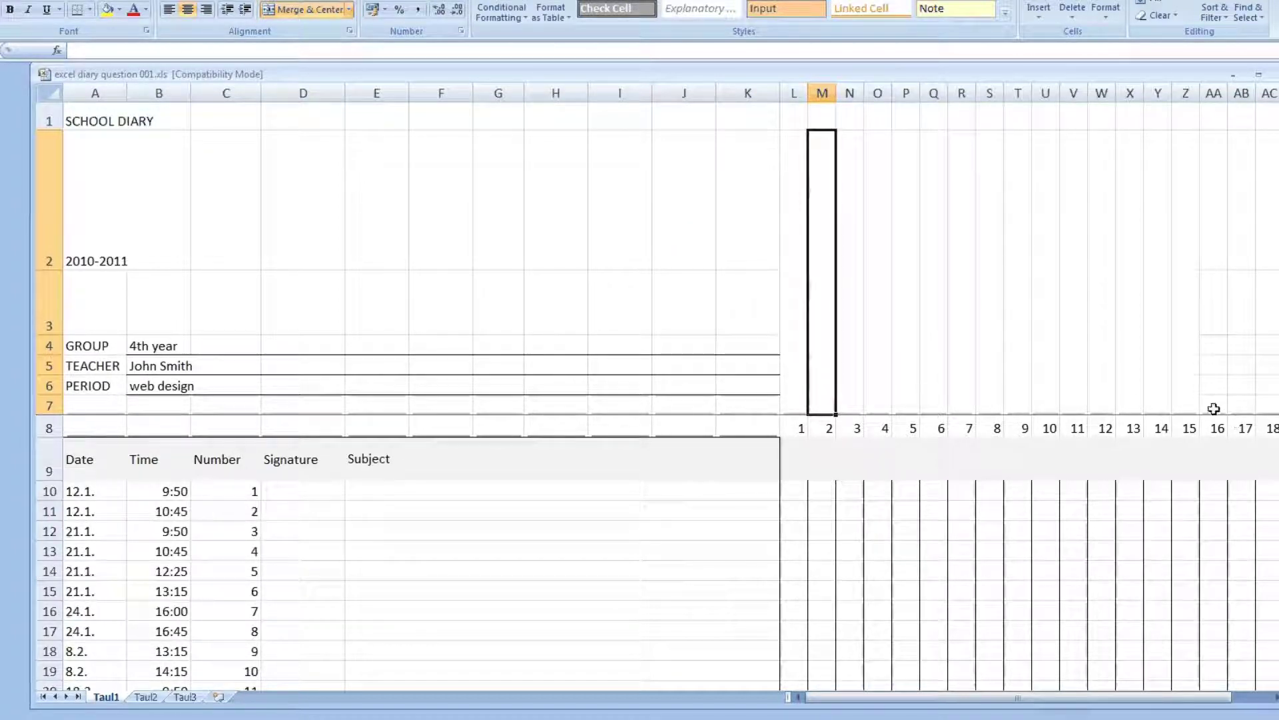
{"action": "left_click_drag", "start_coordinate": [1214, 409], "coordinate": [1226, 213]}
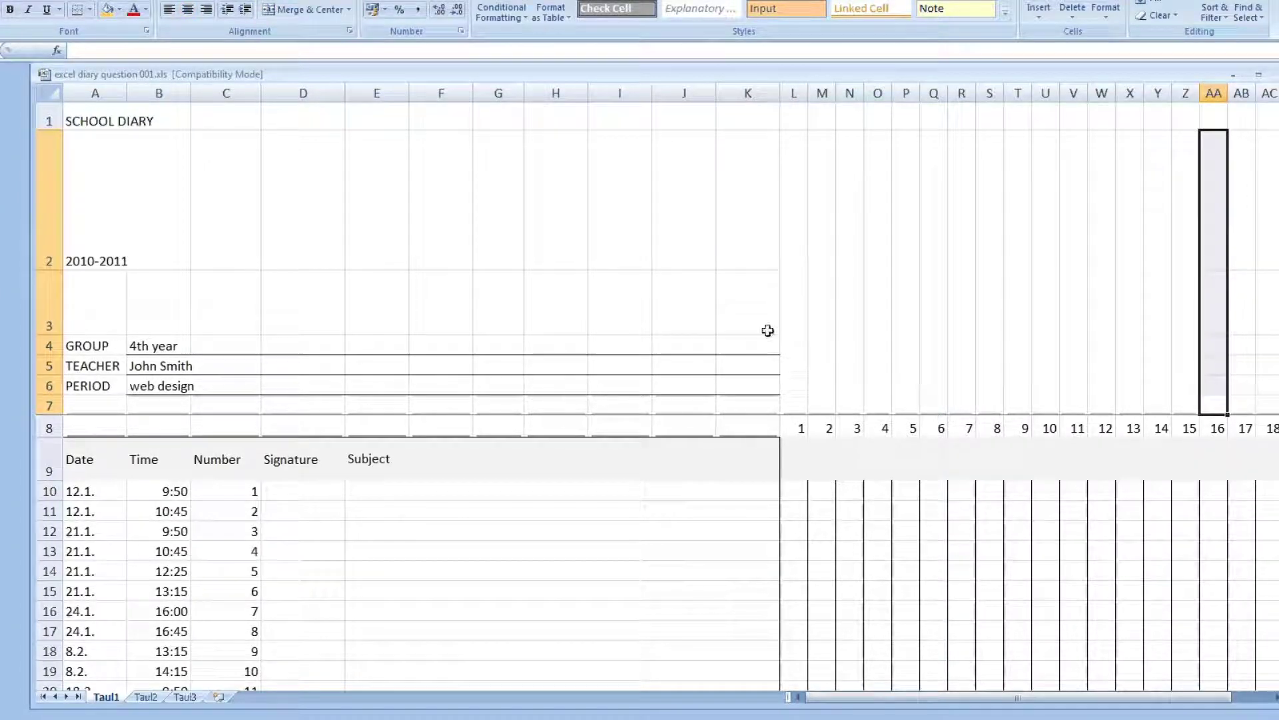
{"action": "left_click", "coordinate": [319, 10]}
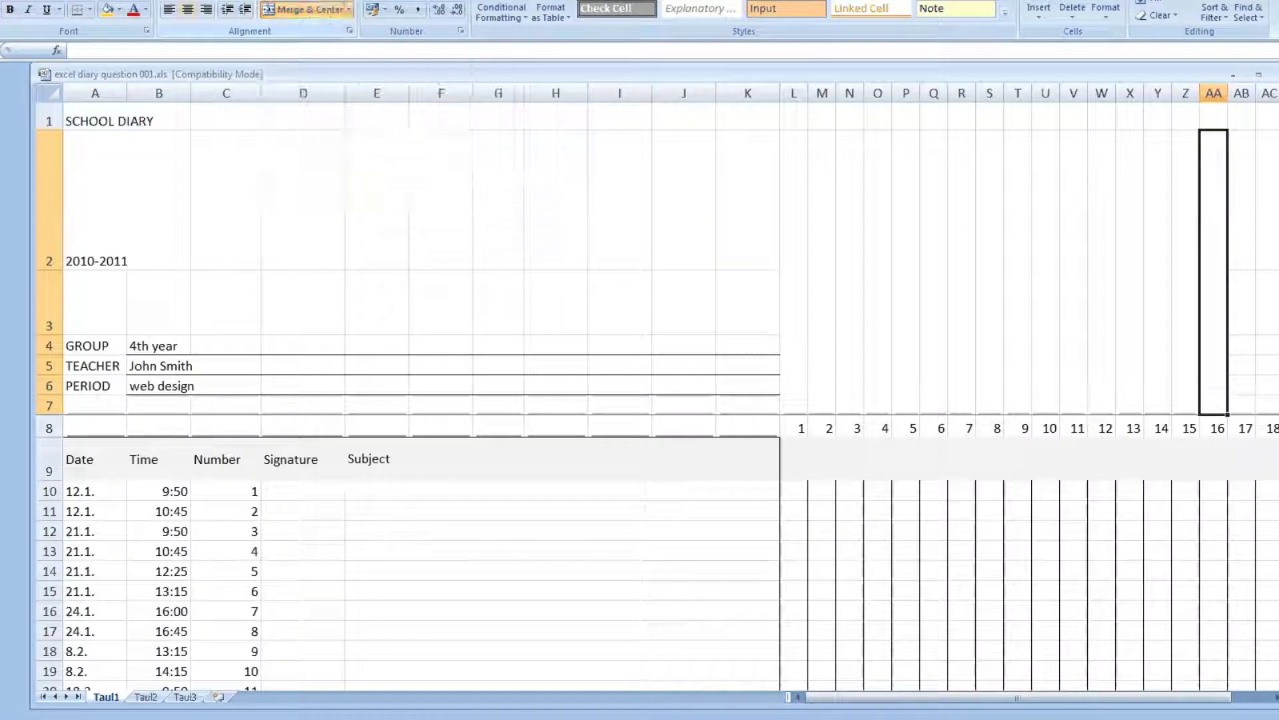
{"action": "left_click", "coordinate": [1153, 347]}
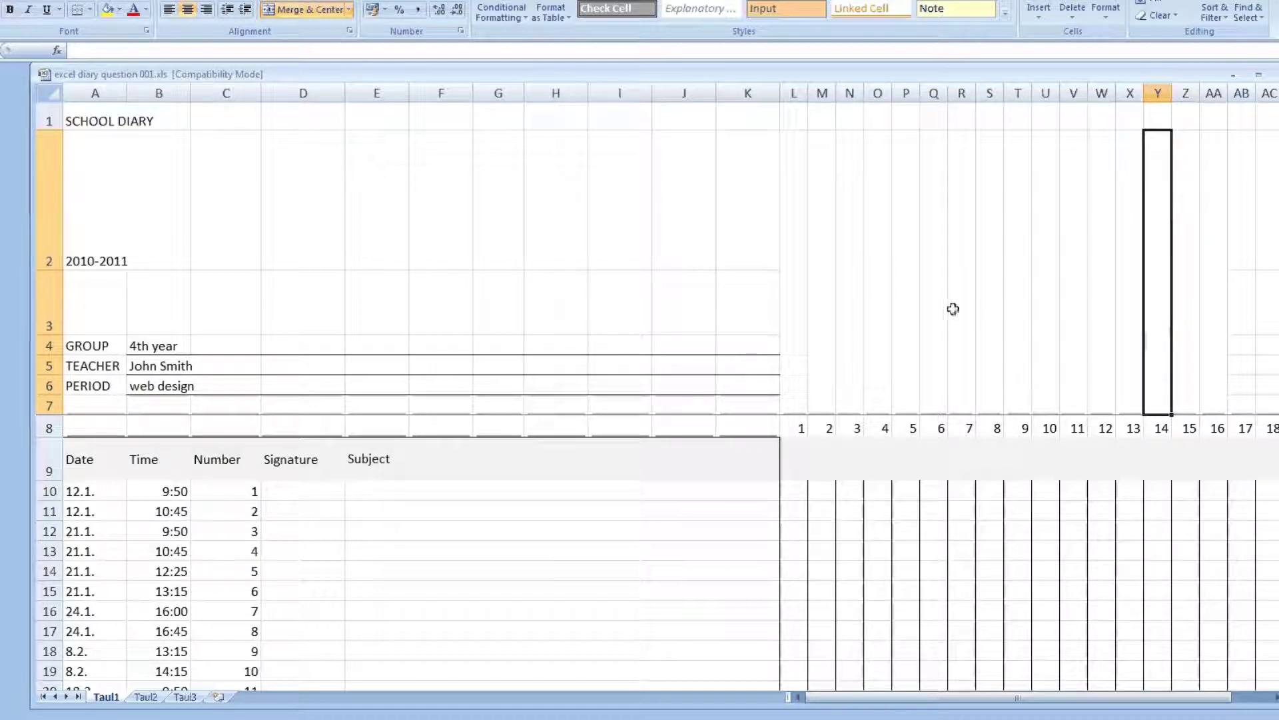
{"action": "left_click_drag", "start_coordinate": [791, 377], "coordinate": [1211, 359]}
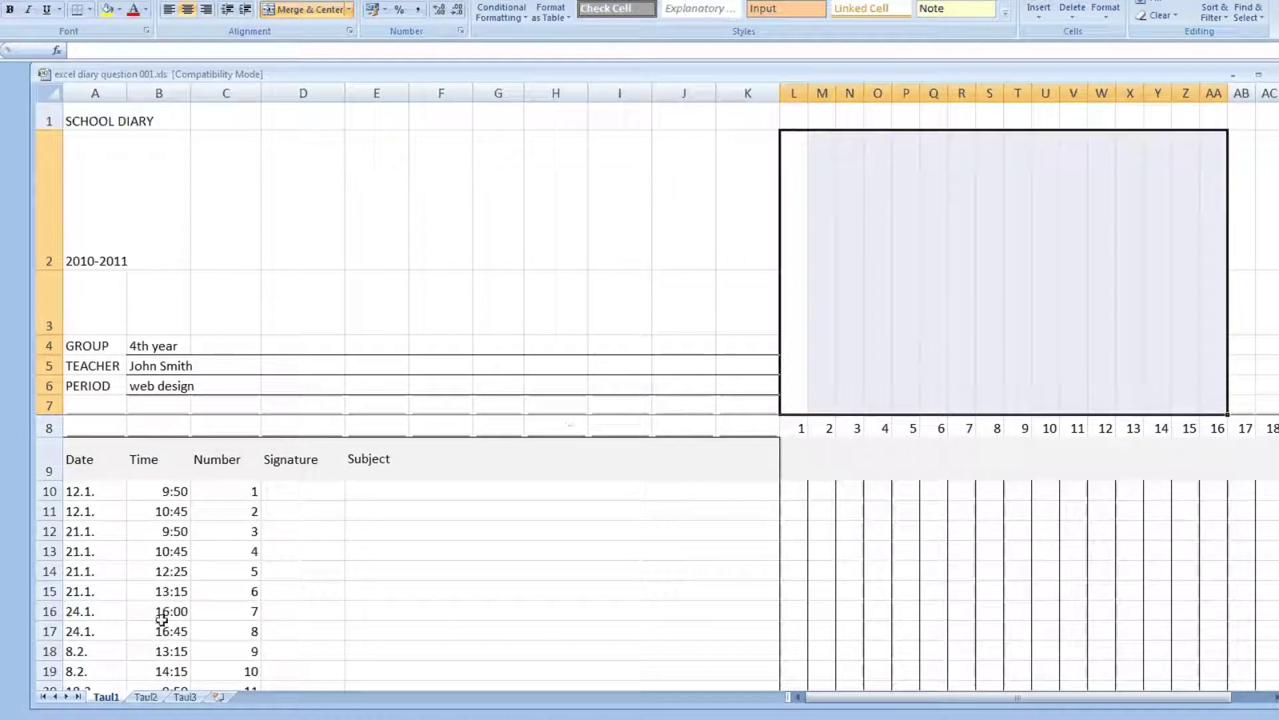
Copy the names in A3:A12 on sheet Taul2 and return to Taul1.
{"action": "left_click", "coordinate": [145, 696]}
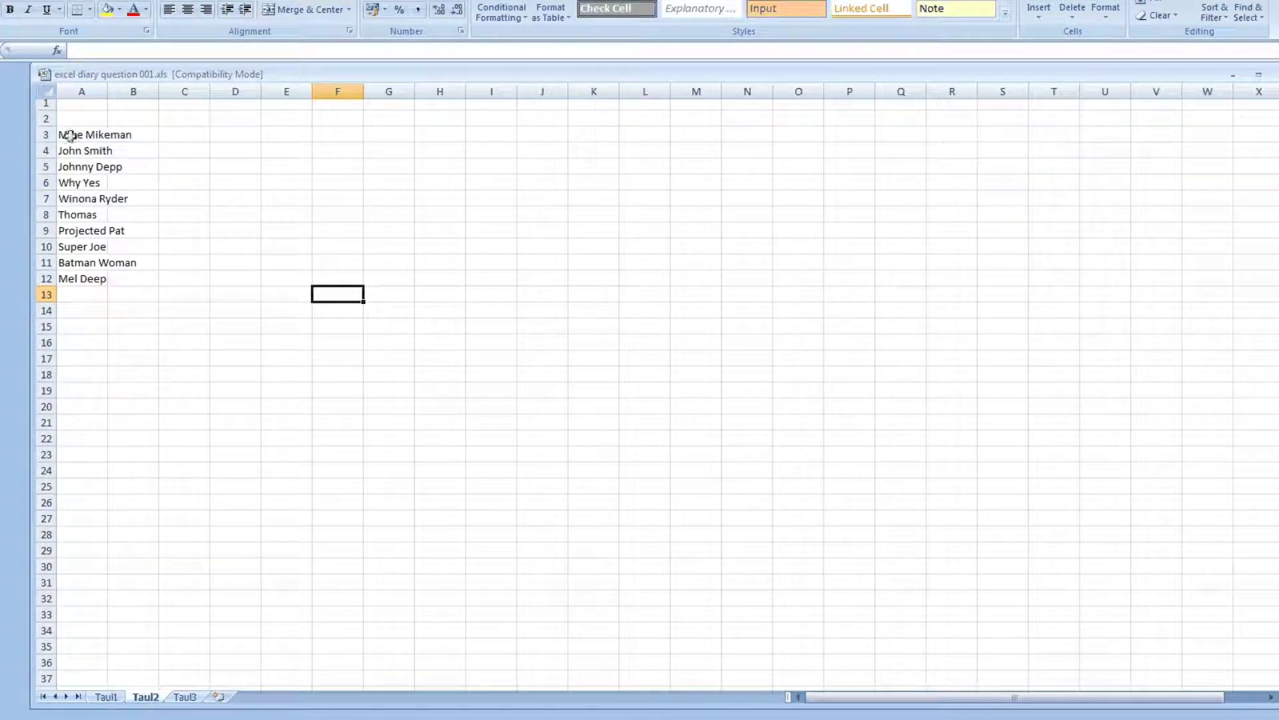
{"action": "left_click_drag", "start_coordinate": [72, 133], "coordinate": [79, 275]}
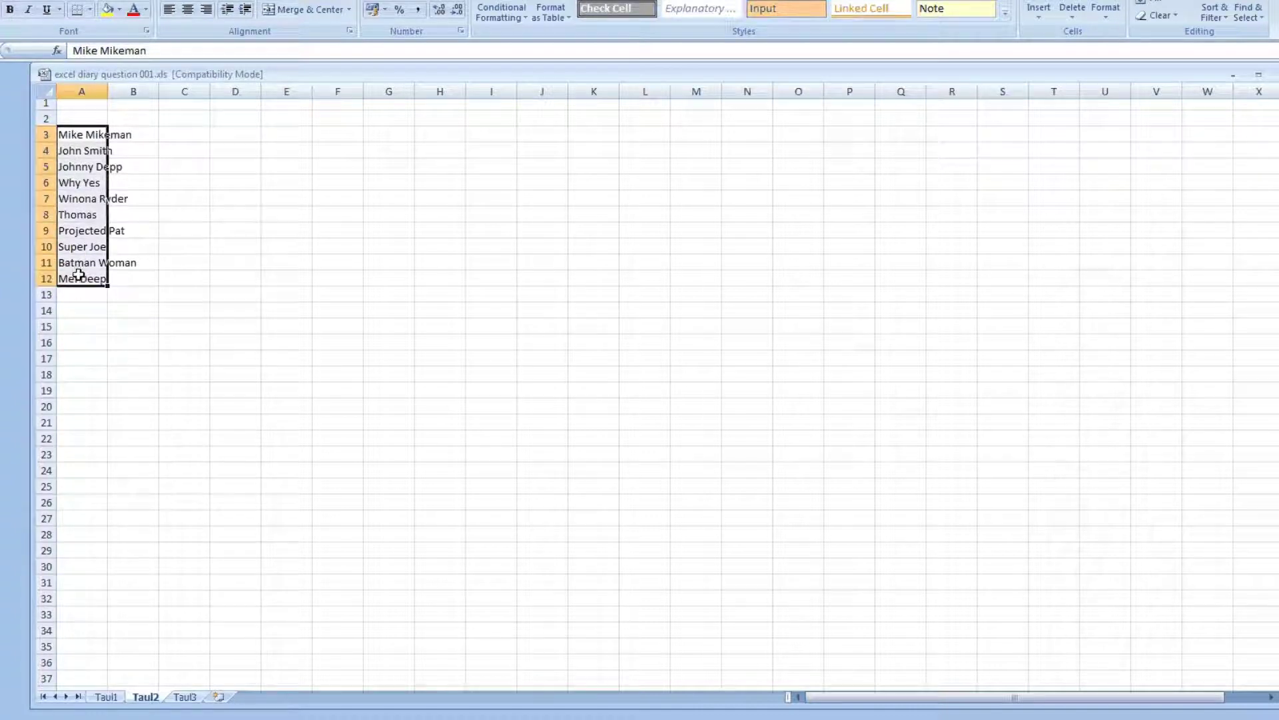
{"action": "right_click", "coordinate": [77, 131]}
{"action": "left_click", "coordinate": [117, 161]}
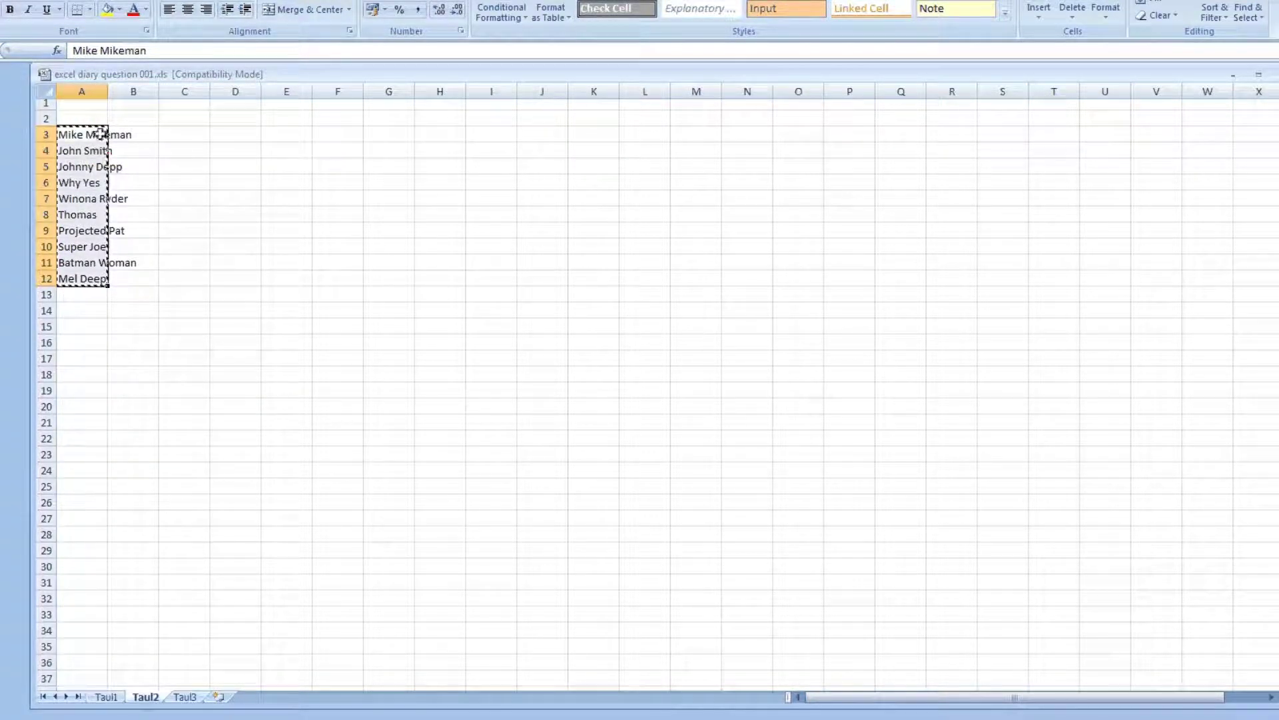
{"action": "left_click", "coordinate": [107, 697]}
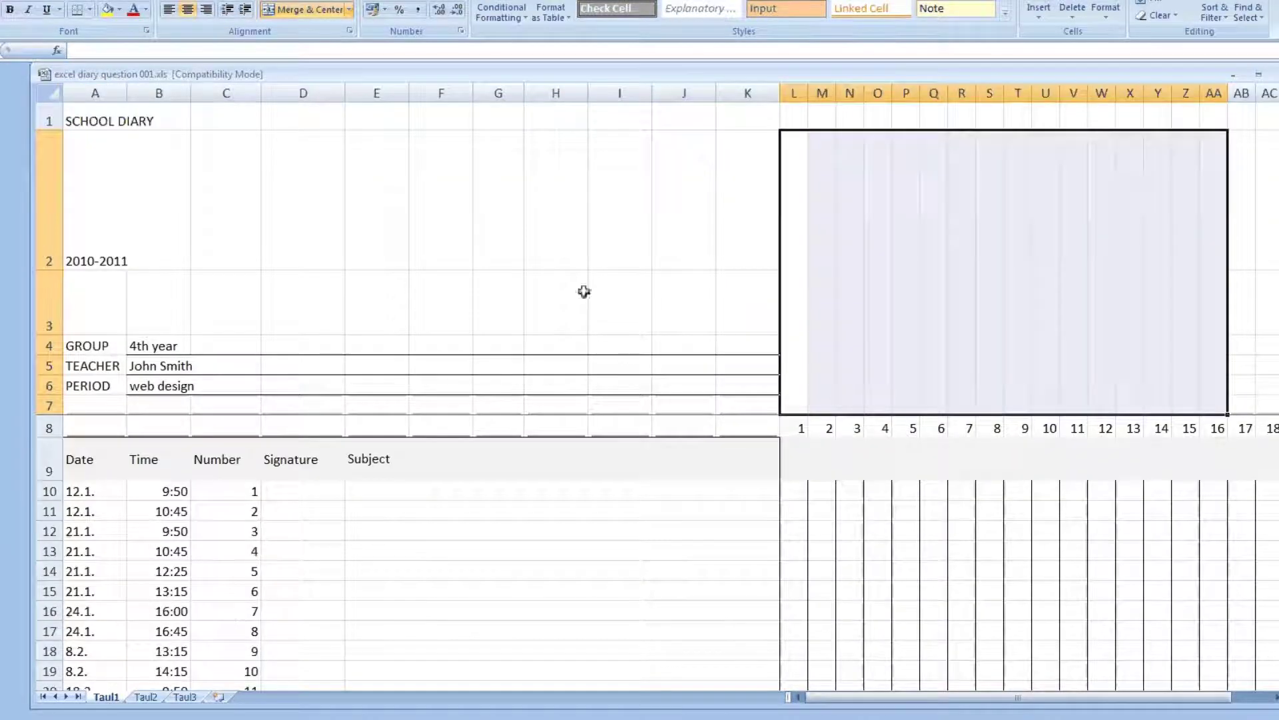
{"action": "left_click", "coordinate": [789, 380]}
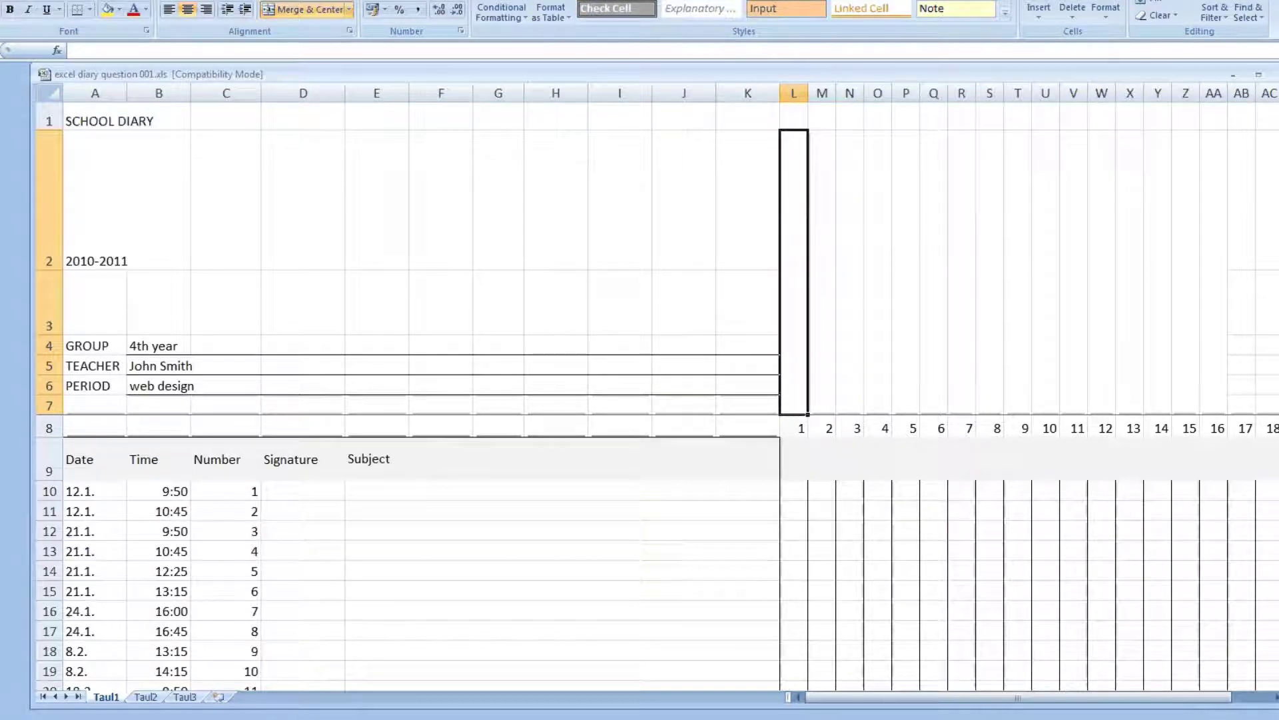
{"action": "left_click_drag", "start_coordinate": [808, 387], "coordinate": [808, 480]}
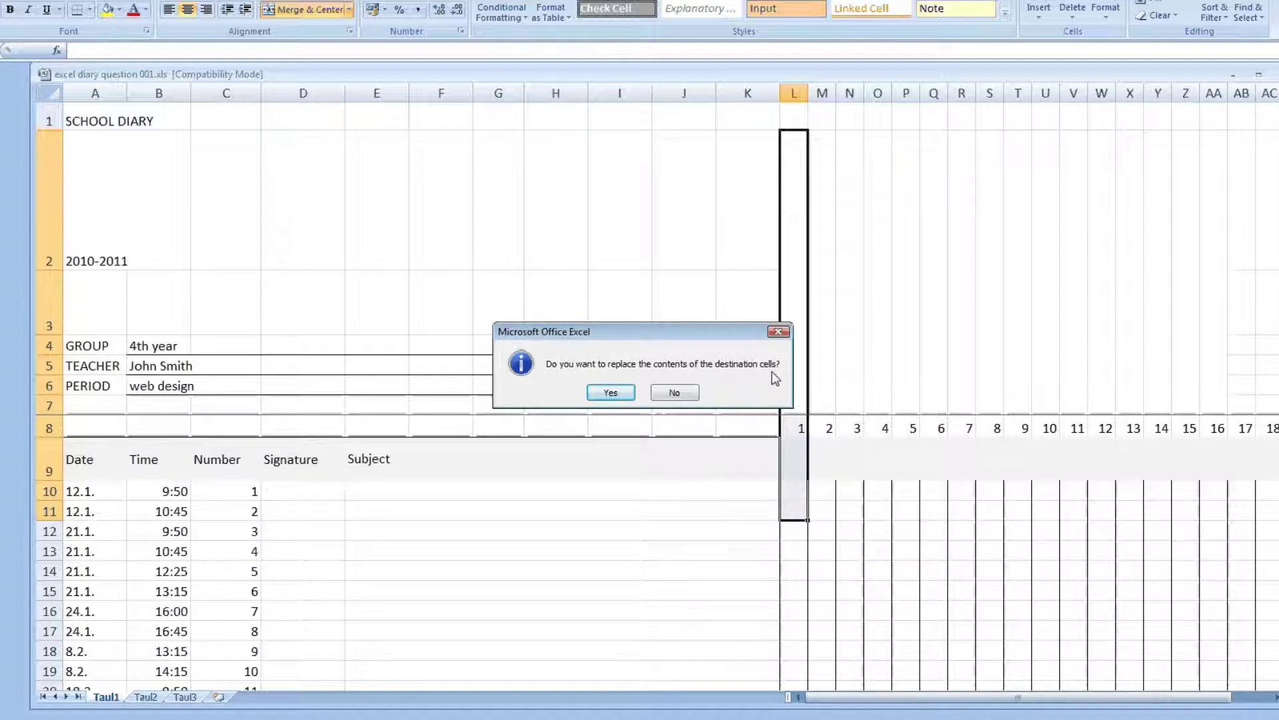
{"action": "left_click", "coordinate": [609, 393]}
{"action": "left_click", "coordinate": [866, 551]}
{"action": "left_click", "coordinate": [794, 511]}
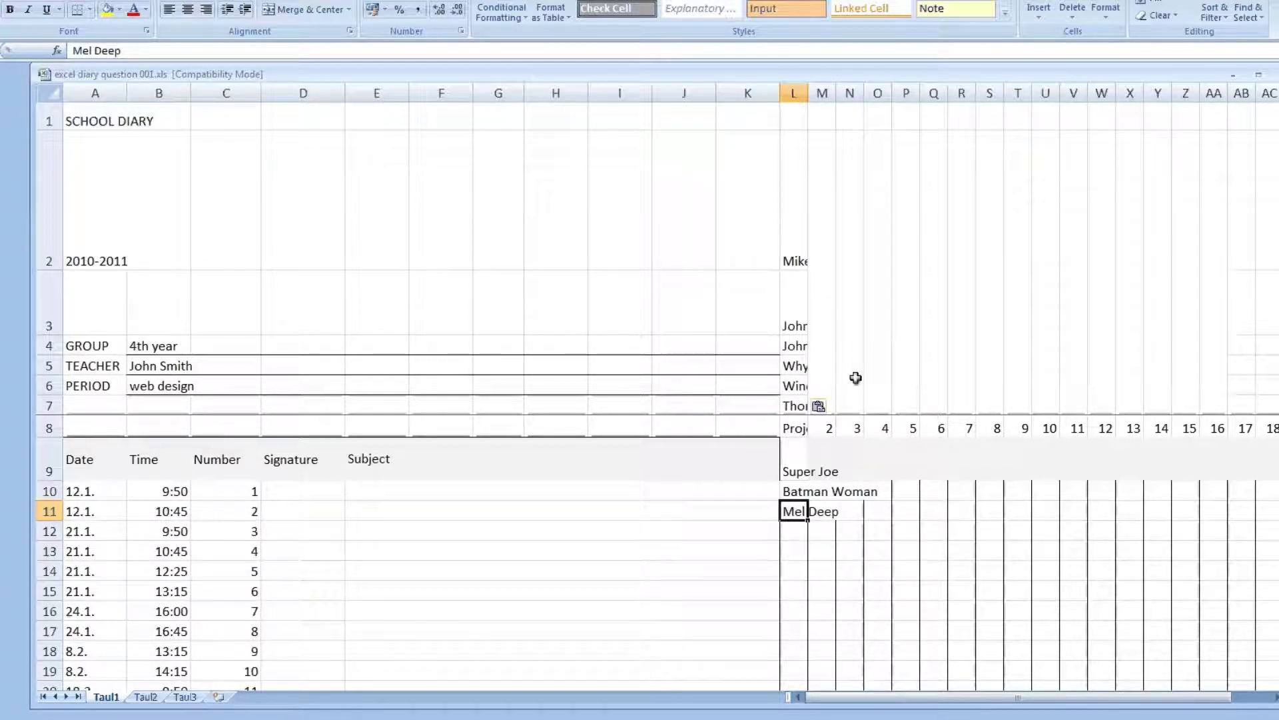
{"action": "key", "text": "ctrl+z"}
{"action": "left_click", "coordinate": [797, 405]}
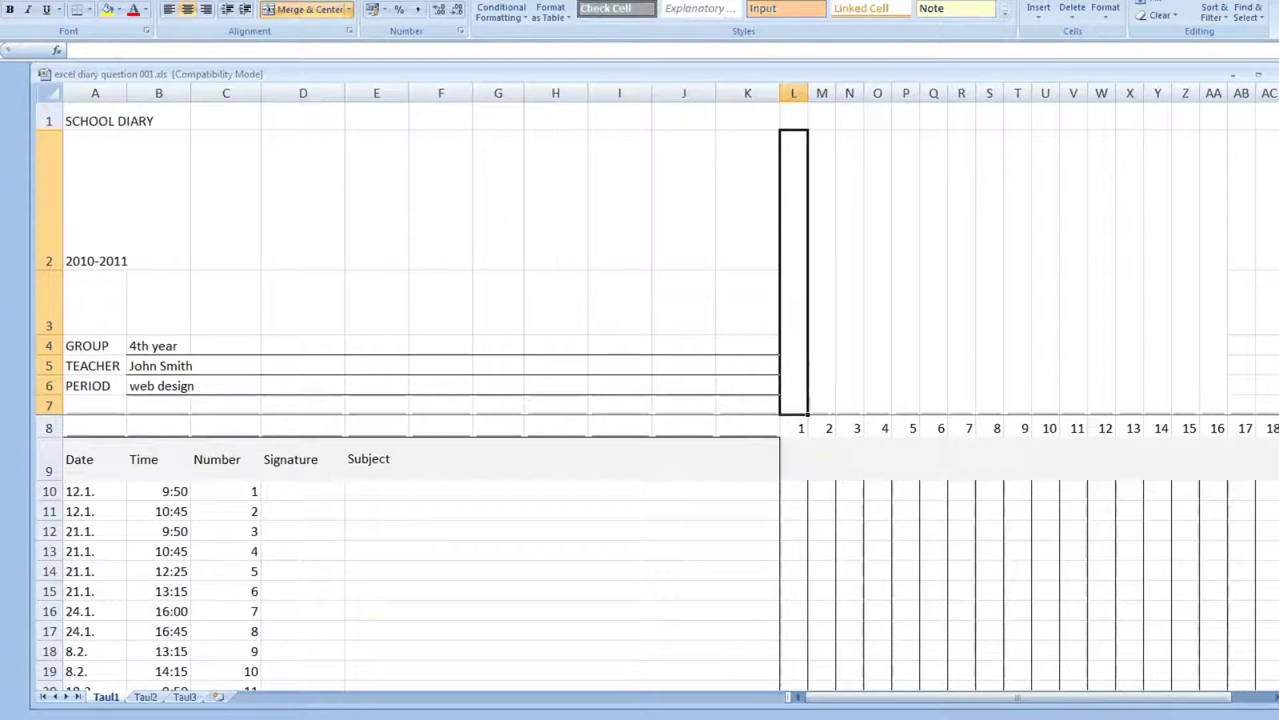
Paste and clear the names in the header, then unmerge the L2:AA7 header cells.
{"action": "key", "text": "ctrl+v"}
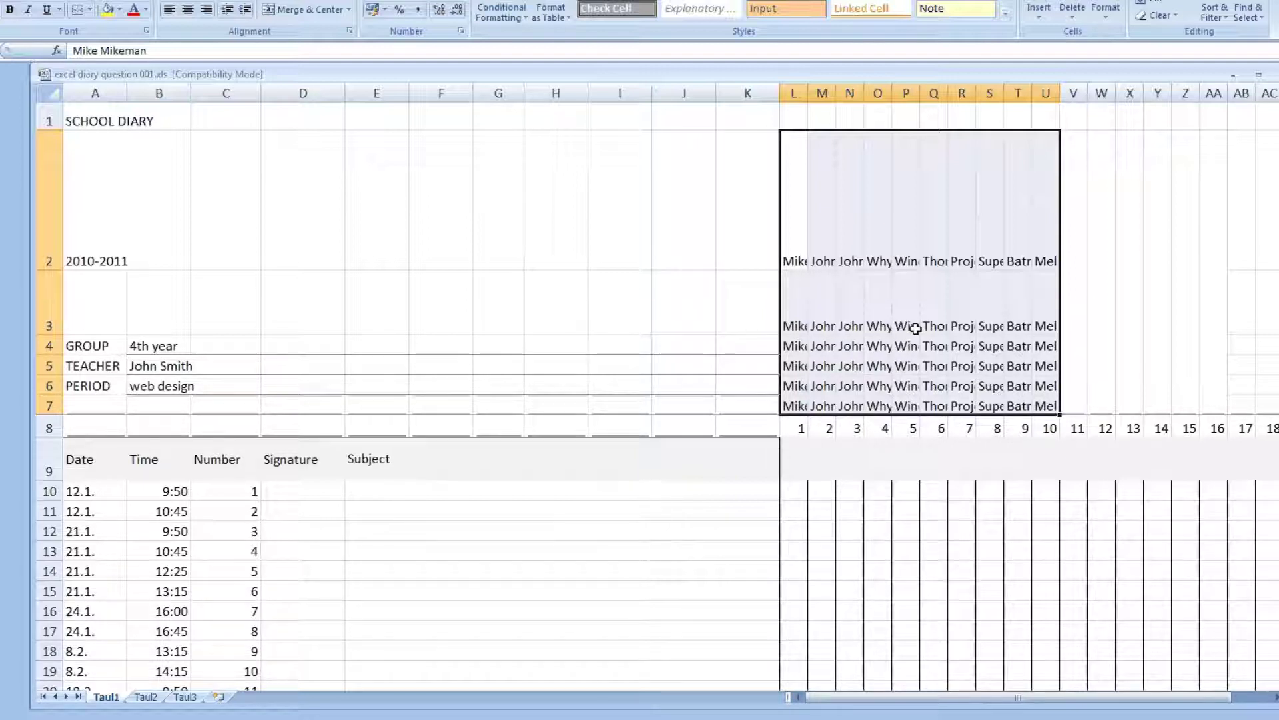
{"action": "key", "text": "Delete"}
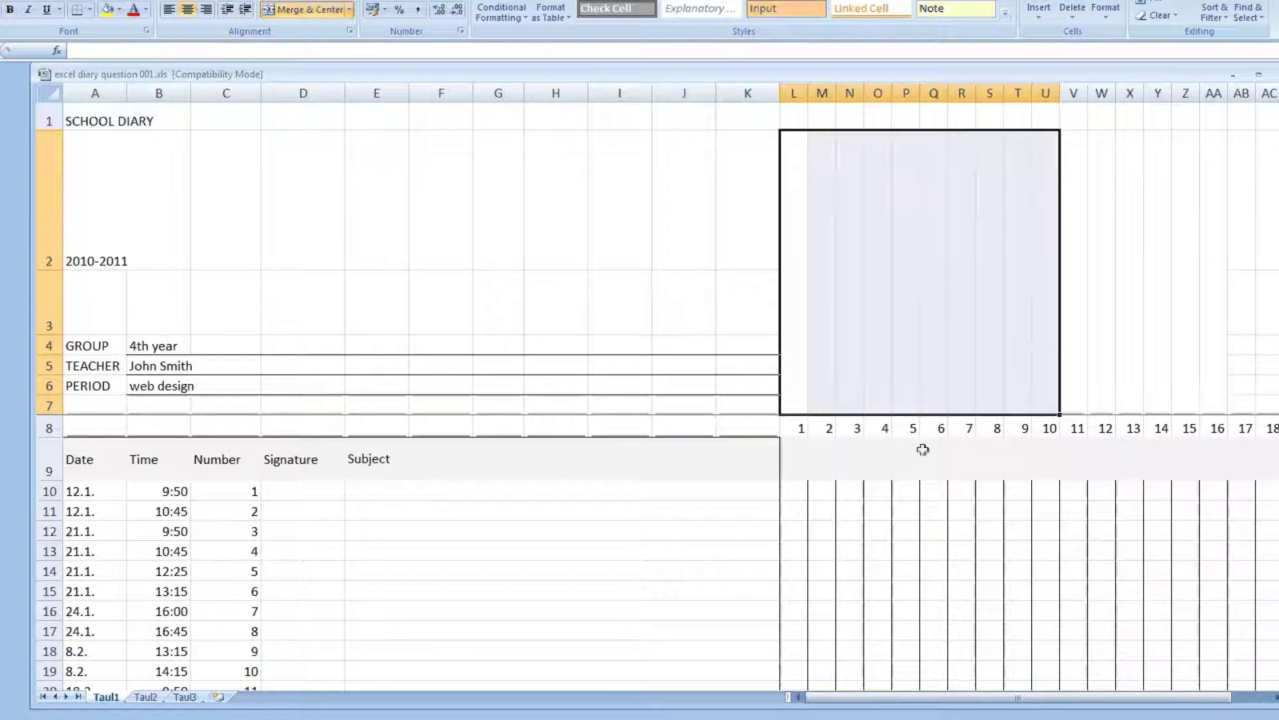
{"action": "left_click", "coordinate": [924, 449]}
{"action": "left_click", "coordinate": [800, 398]}
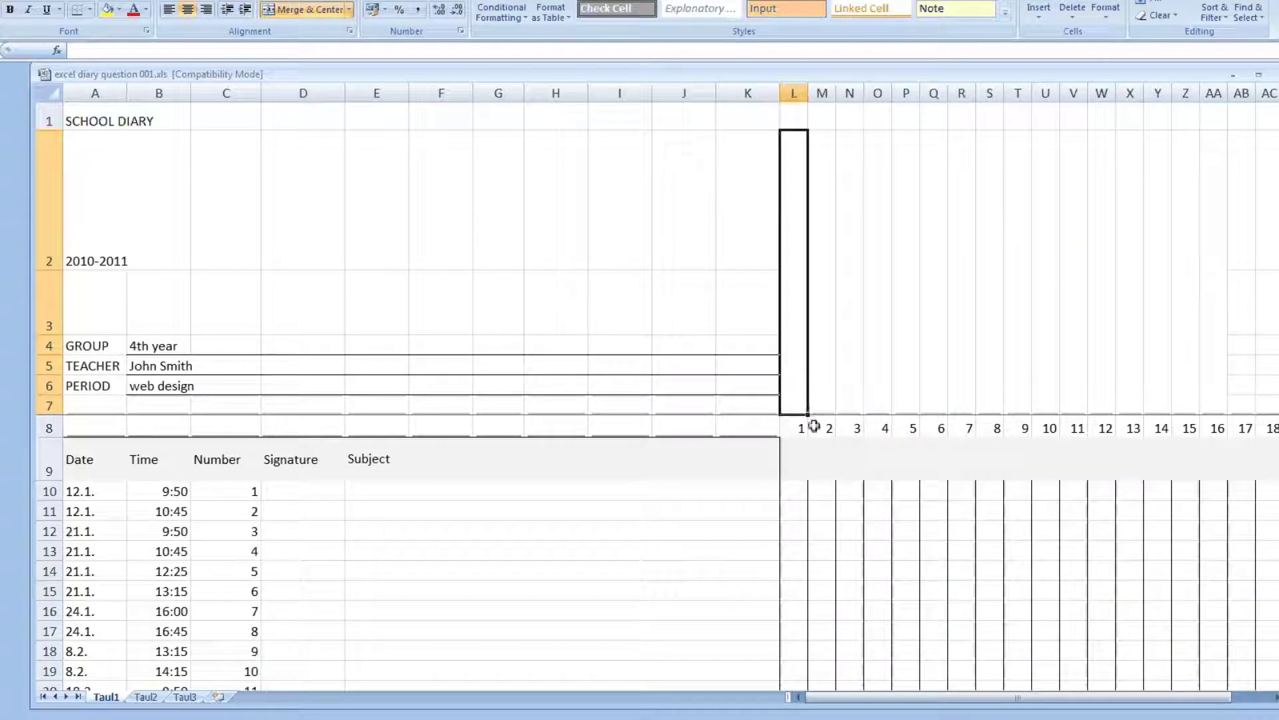
{"action": "left_click_drag", "start_coordinate": [788, 363], "coordinate": [1208, 360]}
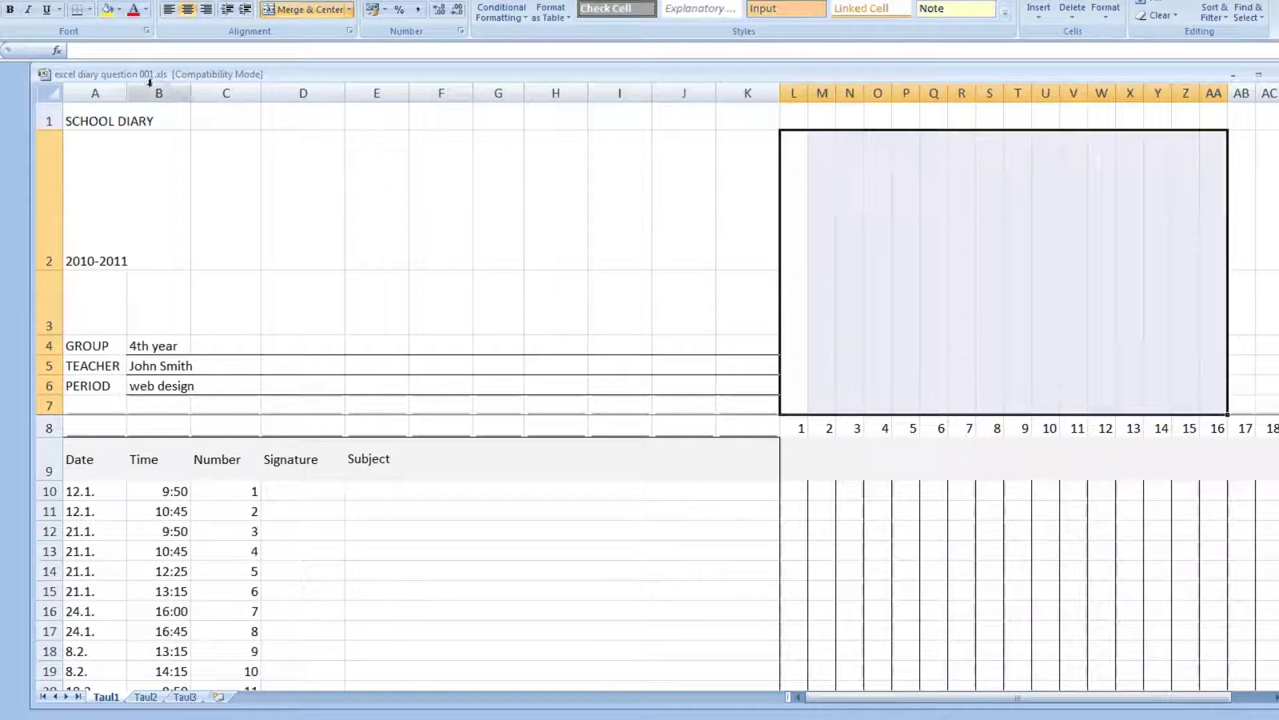
{"action": "left_click", "coordinate": [314, 10]}
Copy the ten names from Taul2 A3:A12 and paste them across row 7 starting at L7.
{"action": "left_click", "coordinate": [856, 383]}
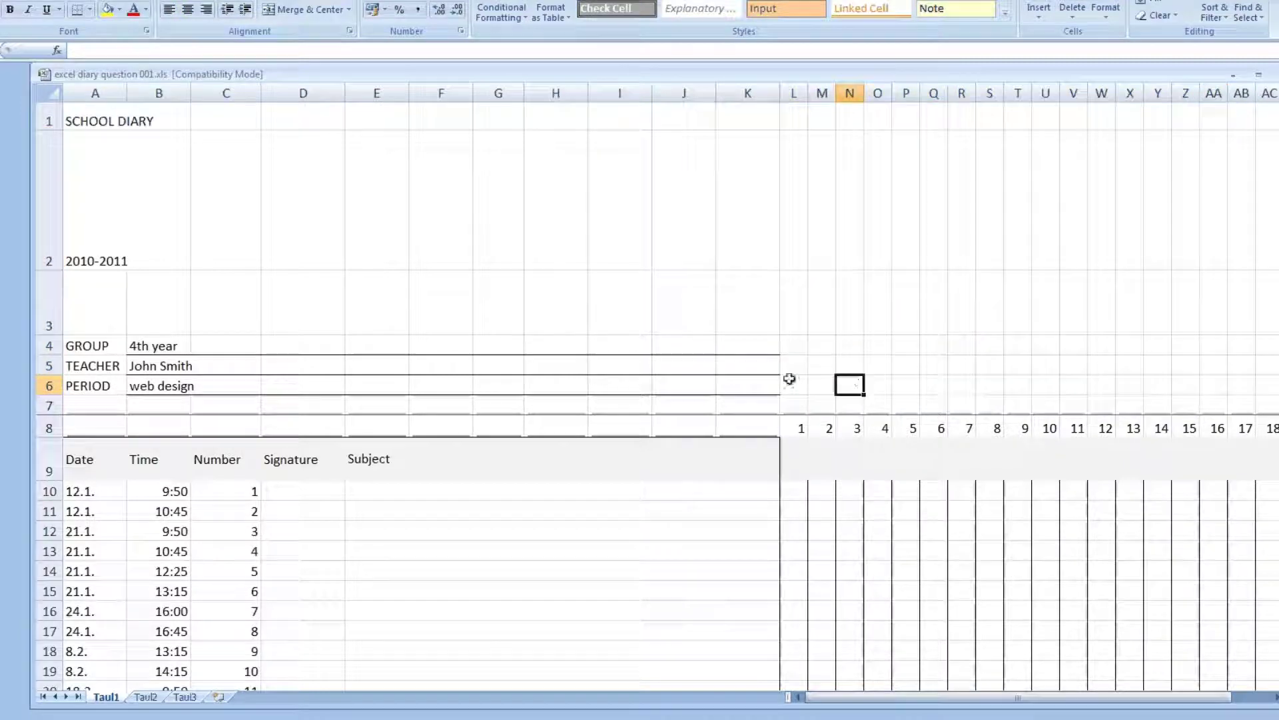
{"action": "left_click", "coordinate": [794, 404]}
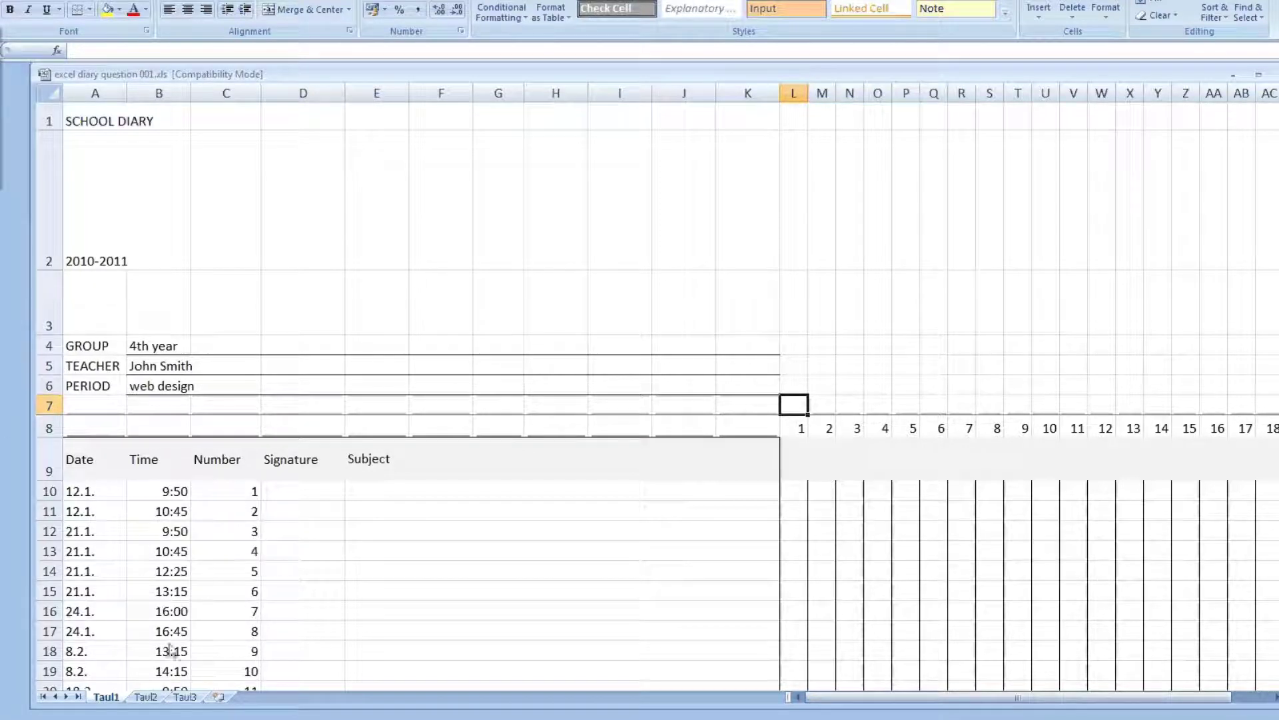
{"action": "left_click", "coordinate": [146, 697]}
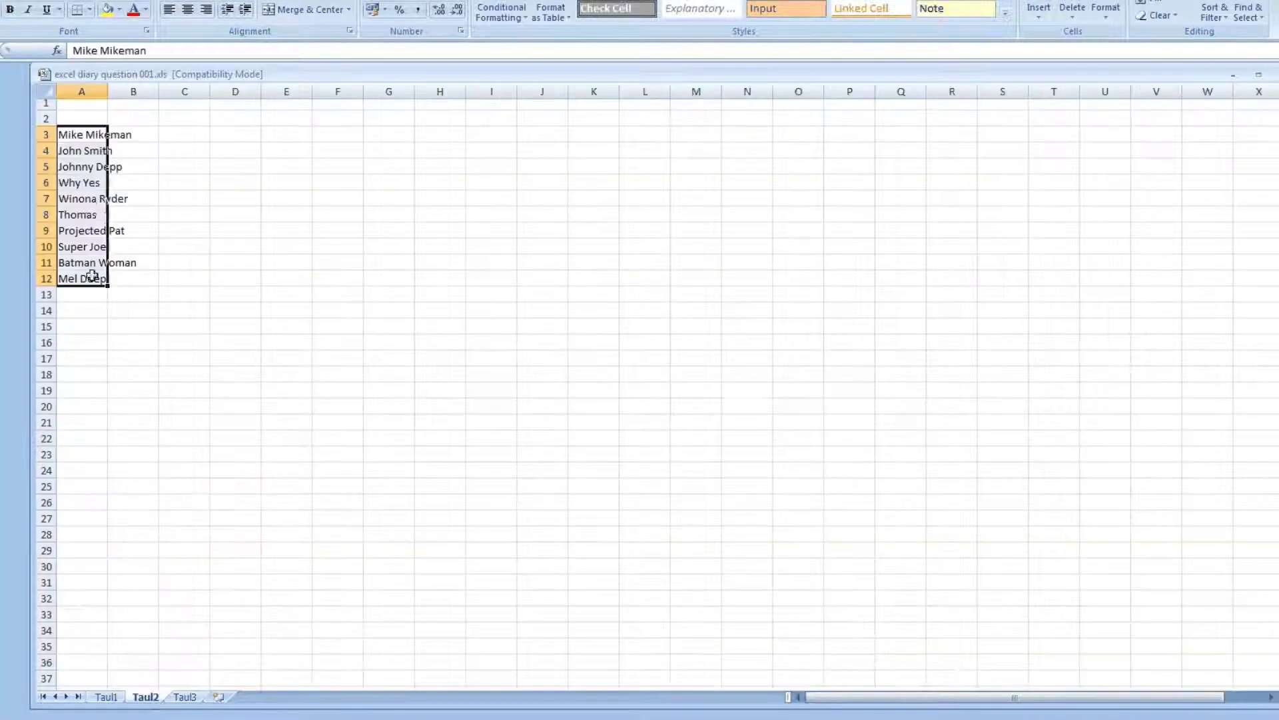
{"action": "right_click", "coordinate": [82, 150]}
{"action": "left_click", "coordinate": [123, 176]}
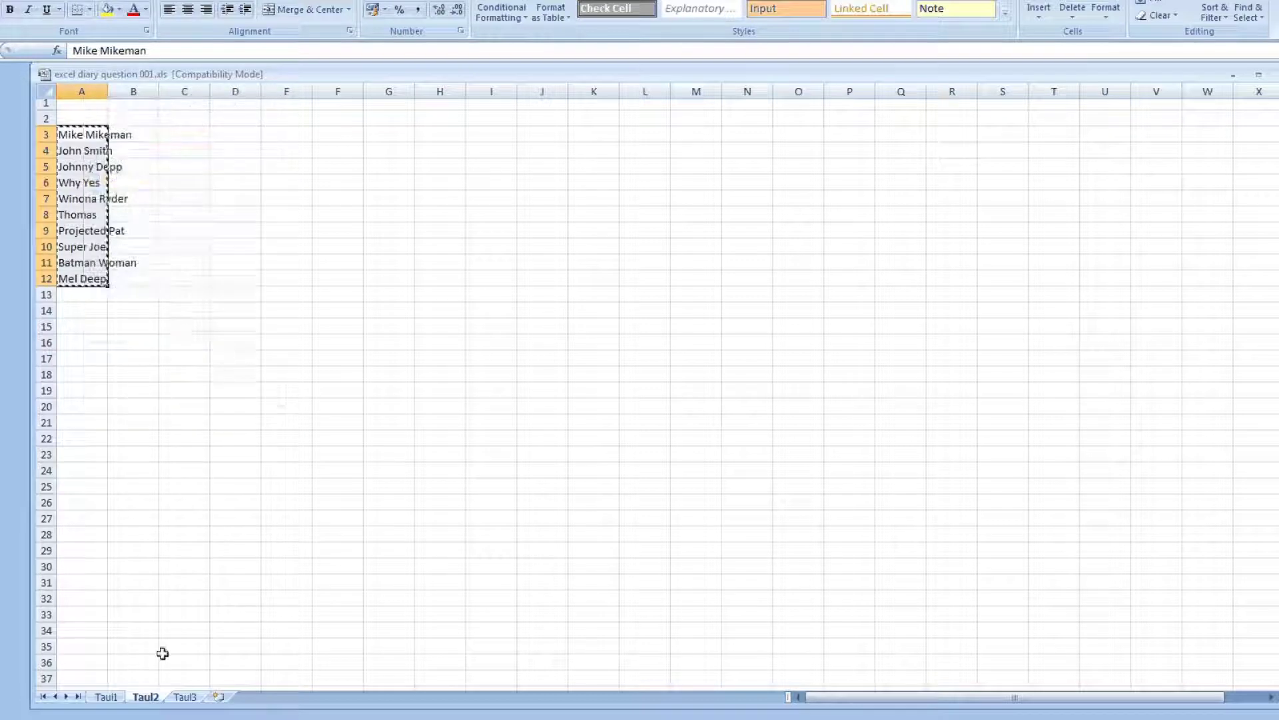
{"action": "left_click", "coordinate": [107, 697]}
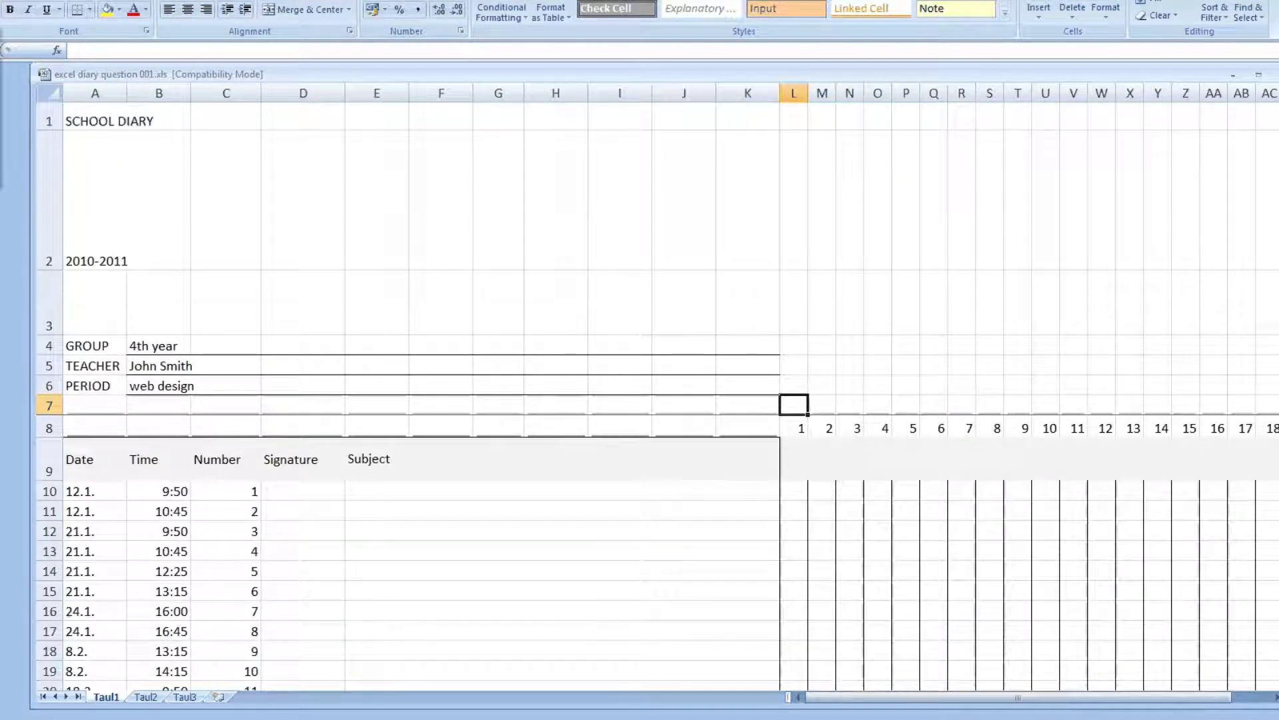
{"action": "key", "text": "ctrl+v"}
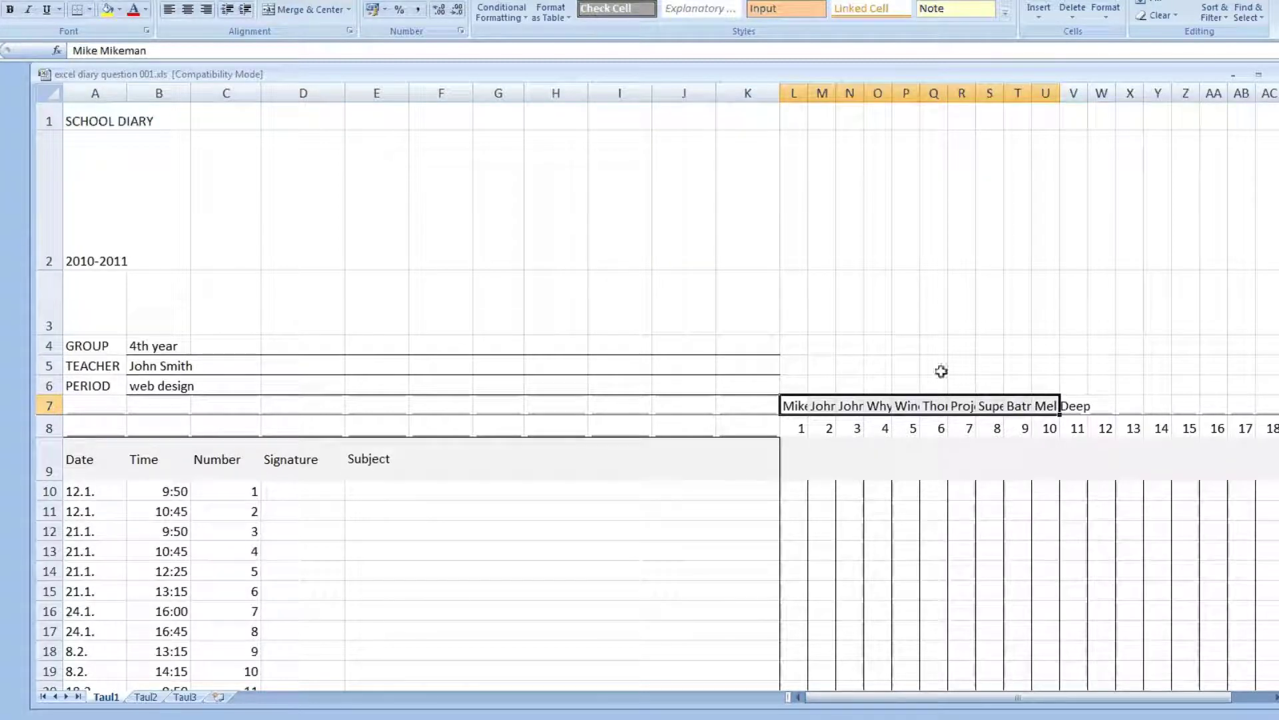
{"action": "left_click", "coordinate": [799, 390]}
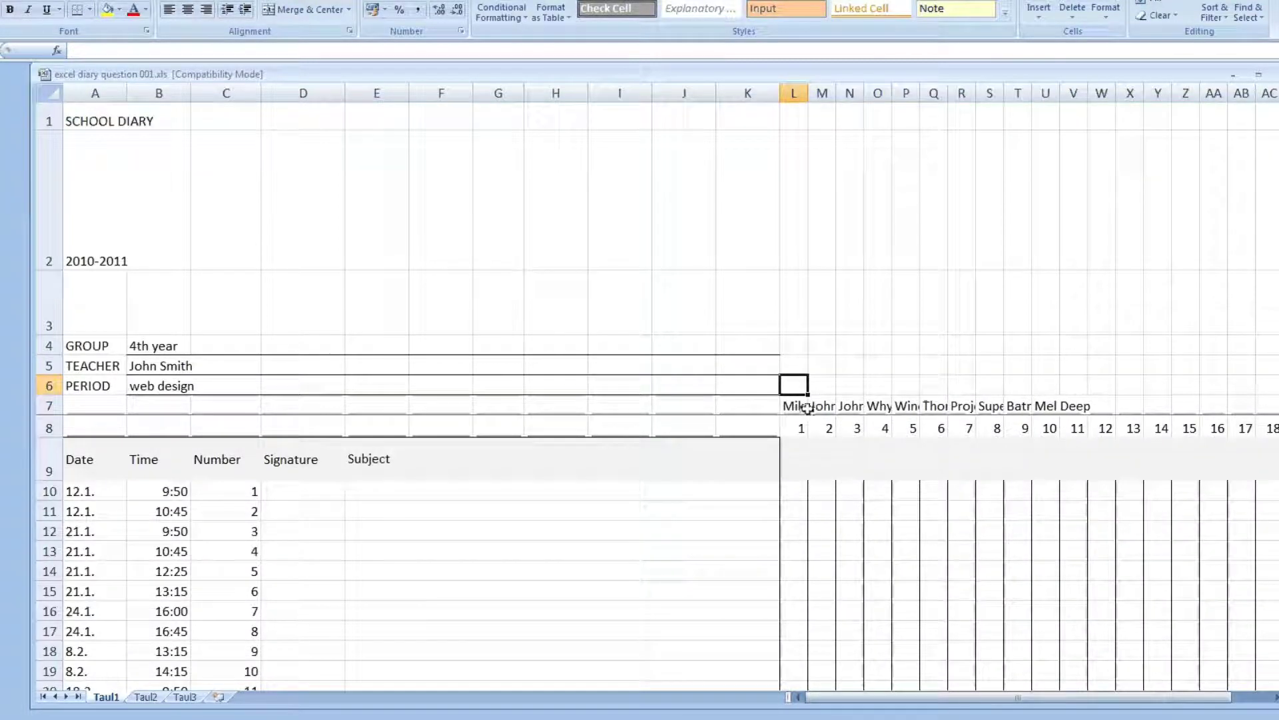
Set the text orientation of the row 7 name cells to 90 degrees in Format Cells.
{"action": "left_click", "coordinate": [800, 401]}
{"action": "left_click_drag", "start_coordinate": [802, 406], "coordinate": [807, 240]}
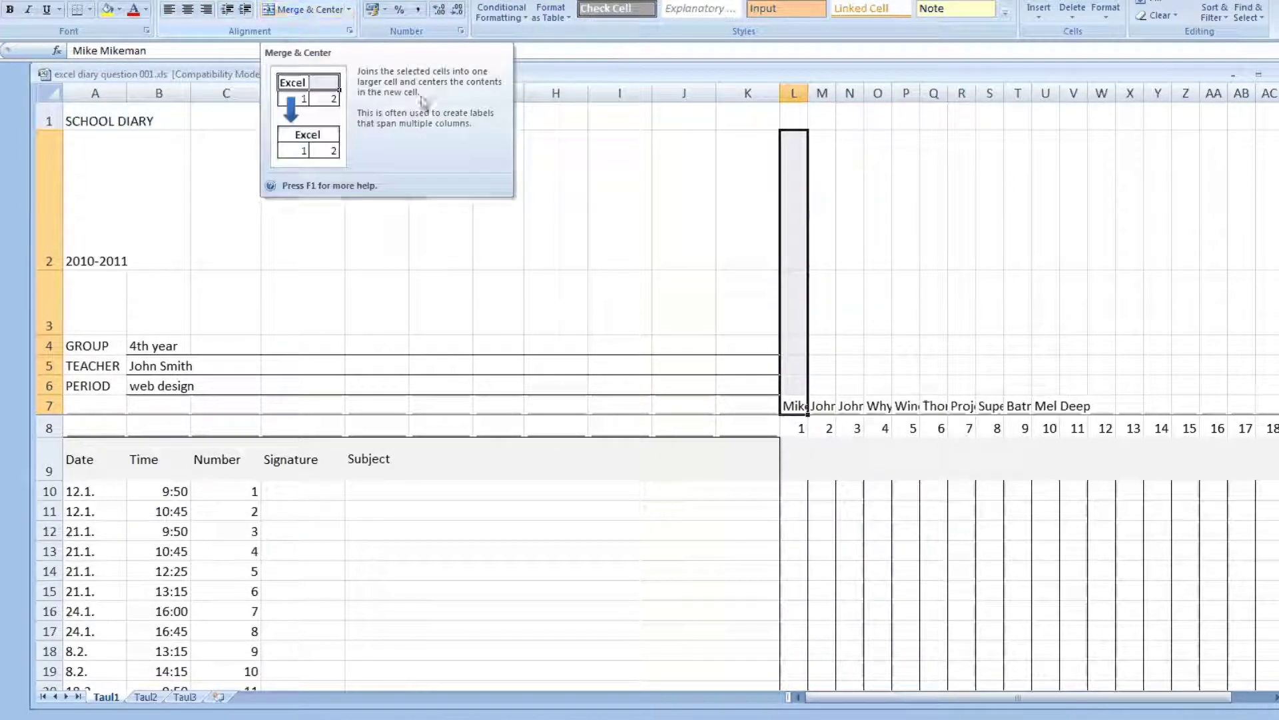
{"action": "left_click", "coordinate": [1018, 428]}
{"action": "left_click_drag", "start_coordinate": [797, 403], "coordinate": [1074, 405]}
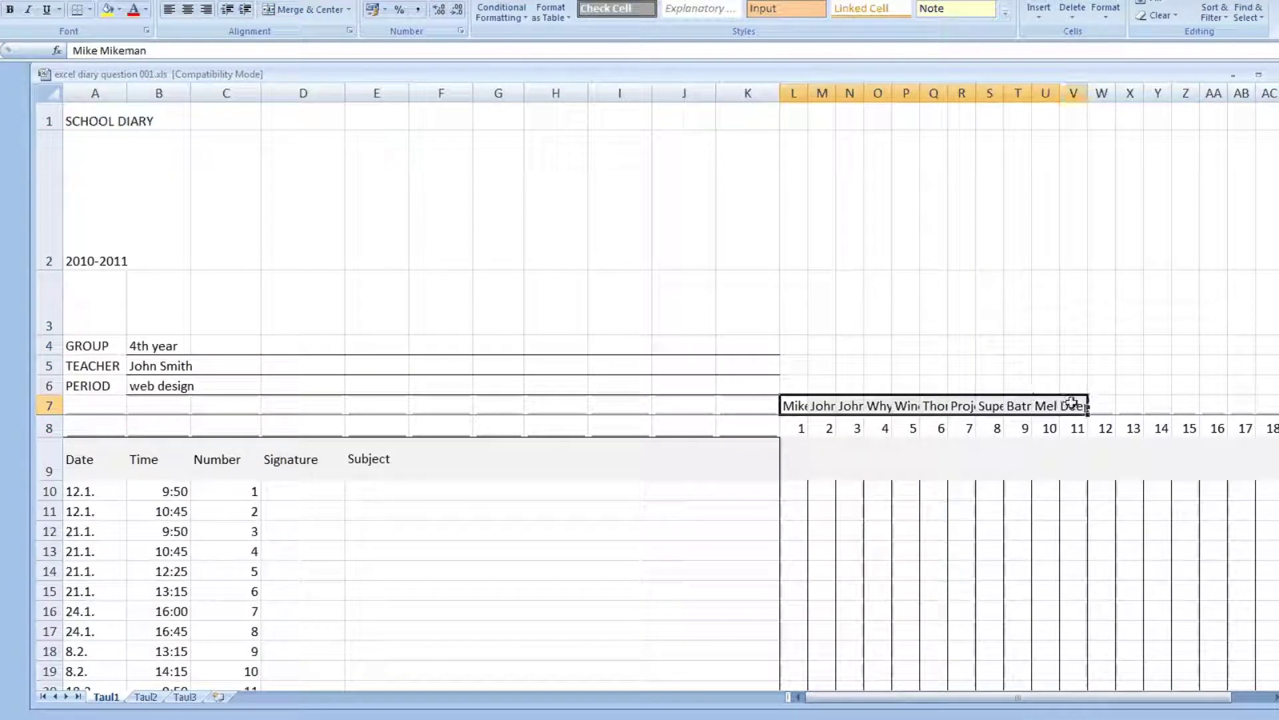
{"action": "right_click", "coordinate": [970, 408]}
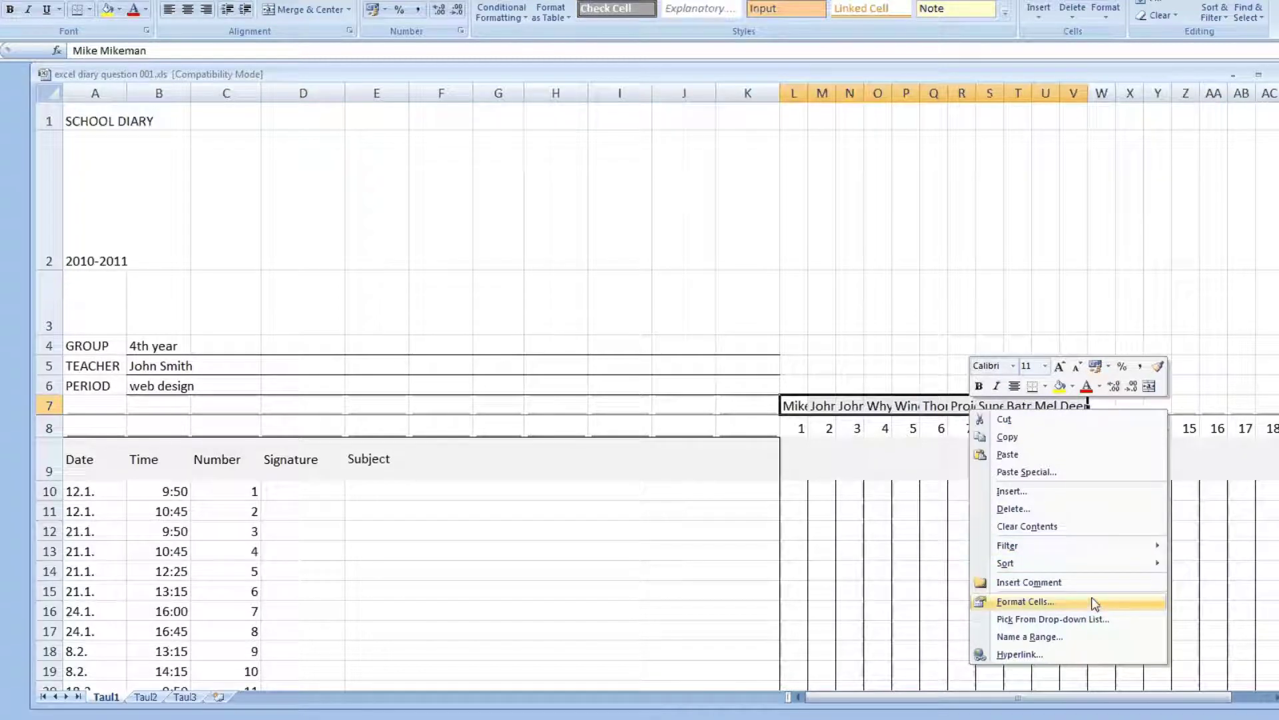
{"action": "left_click", "coordinate": [1026, 602]}
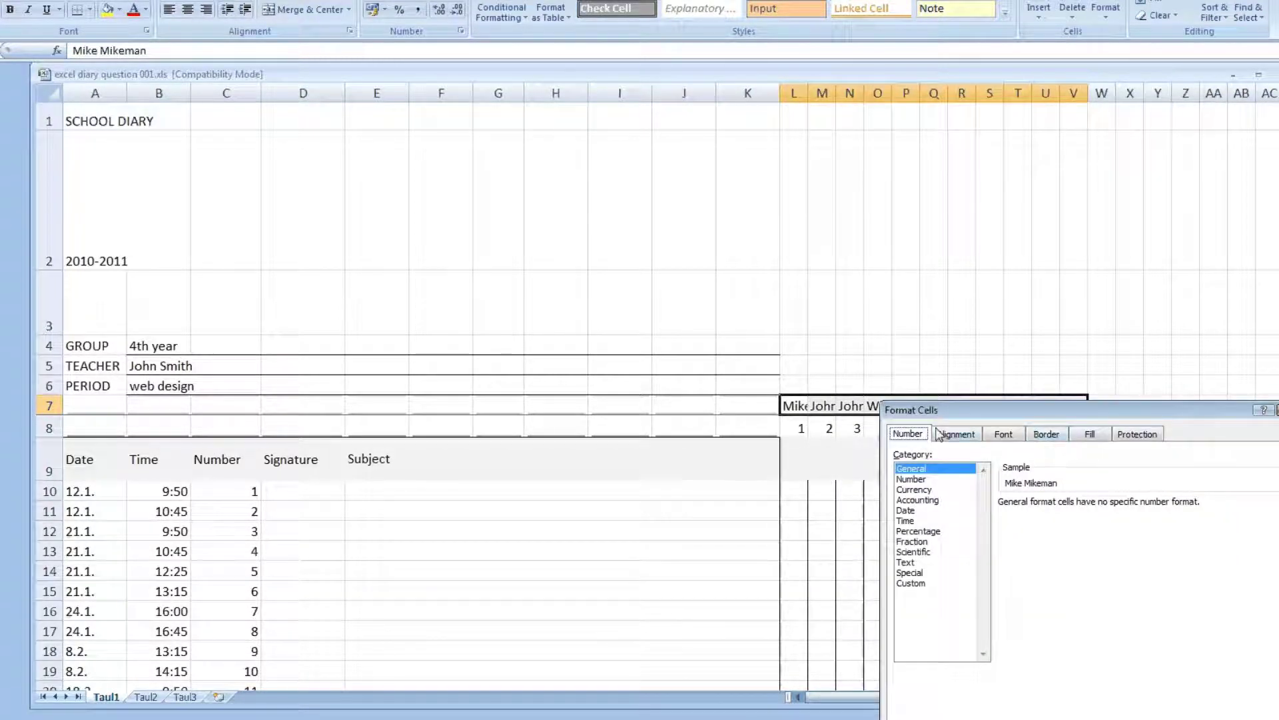
{"action": "left_click", "coordinate": [939, 434]}
{"action": "left_click_drag", "start_coordinate": [1249, 547], "coordinate": [1230, 476]}
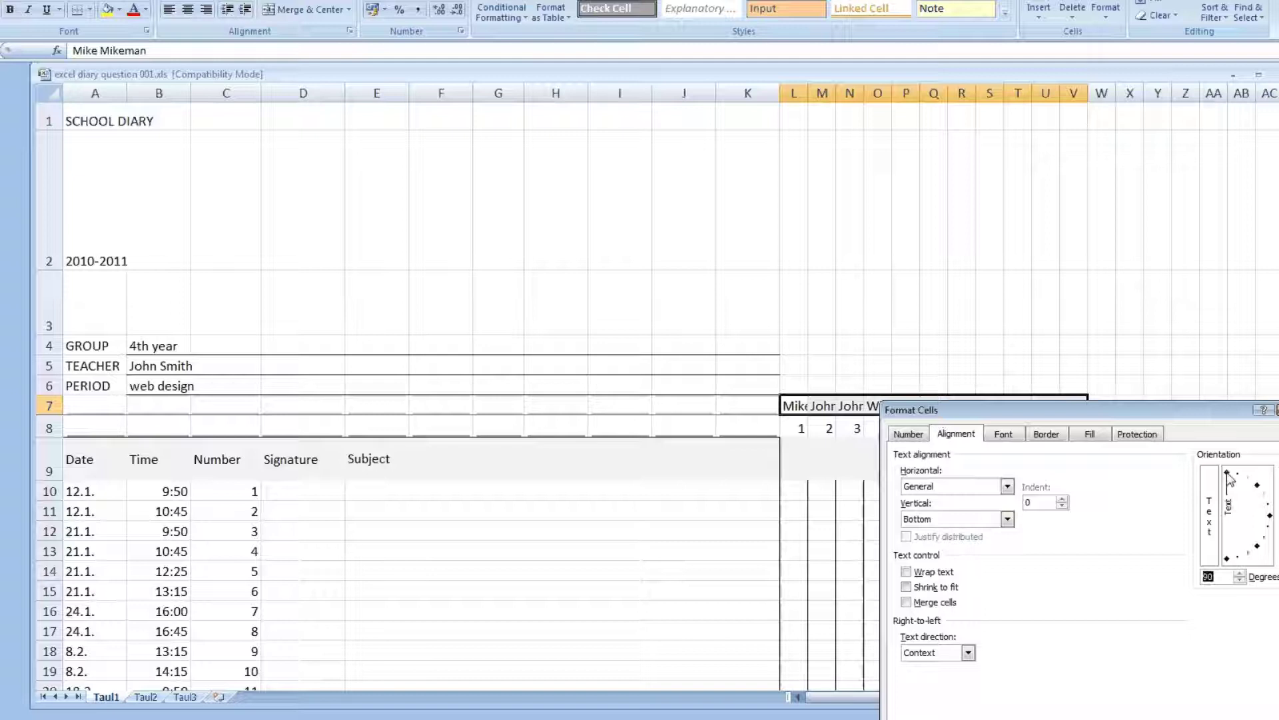
{"action": "key", "text": "Return"}
{"action": "left_click_drag", "start_coordinate": [797, 402], "coordinate": [808, 214]}
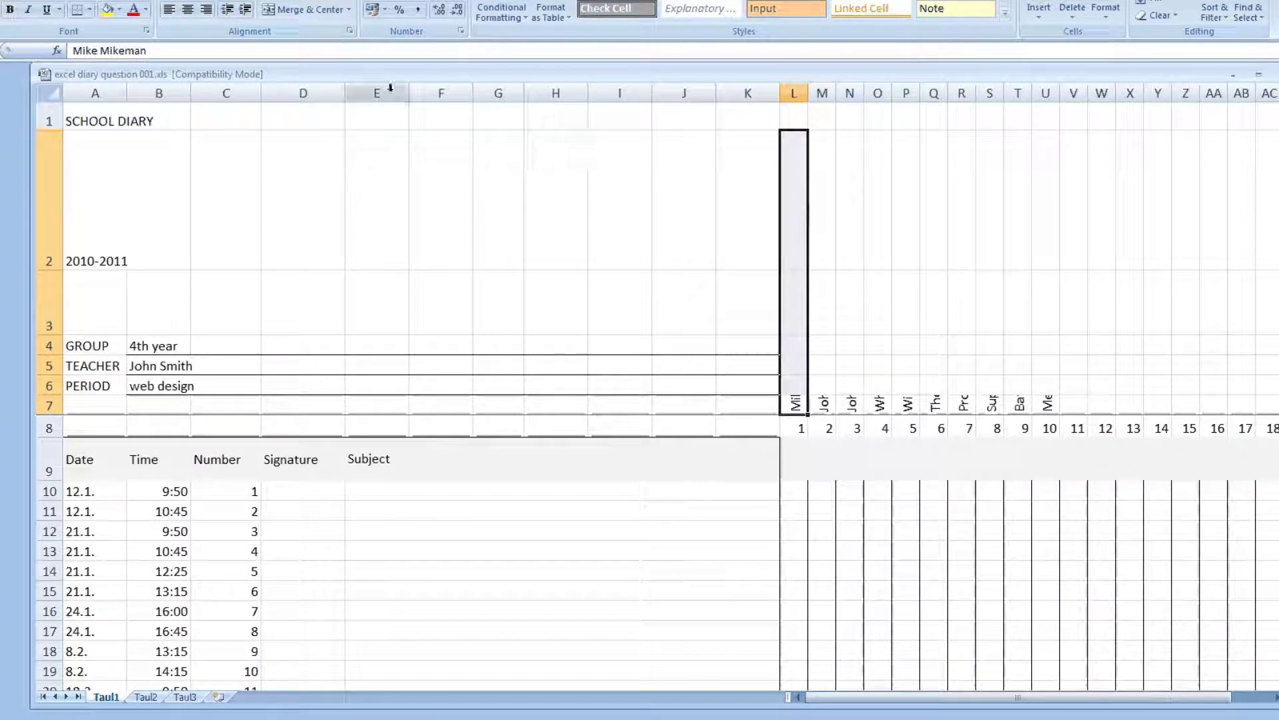
Merge rows 2–7 separately in columns L, M, N and O.
{"action": "left_click", "coordinate": [326, 10]}
{"action": "left_click_drag", "start_coordinate": [822, 405], "coordinate": [820, 247]}
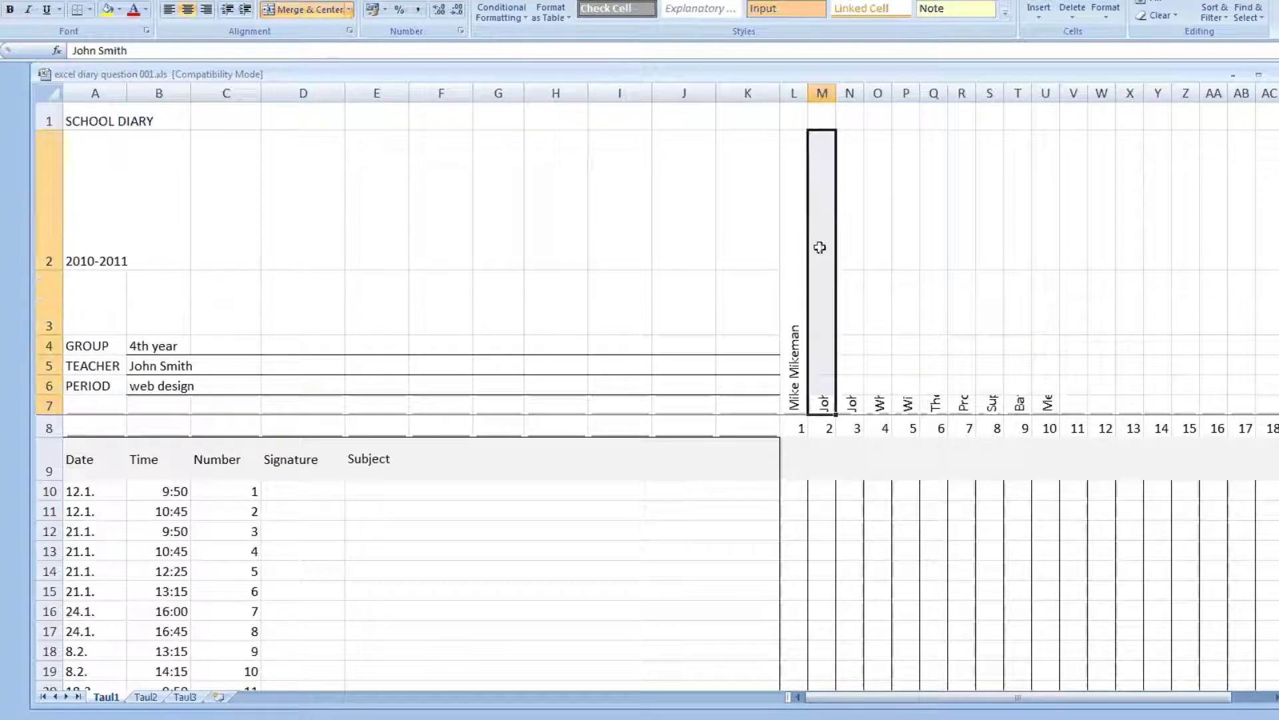
{"action": "left_click", "coordinate": [305, 10]}
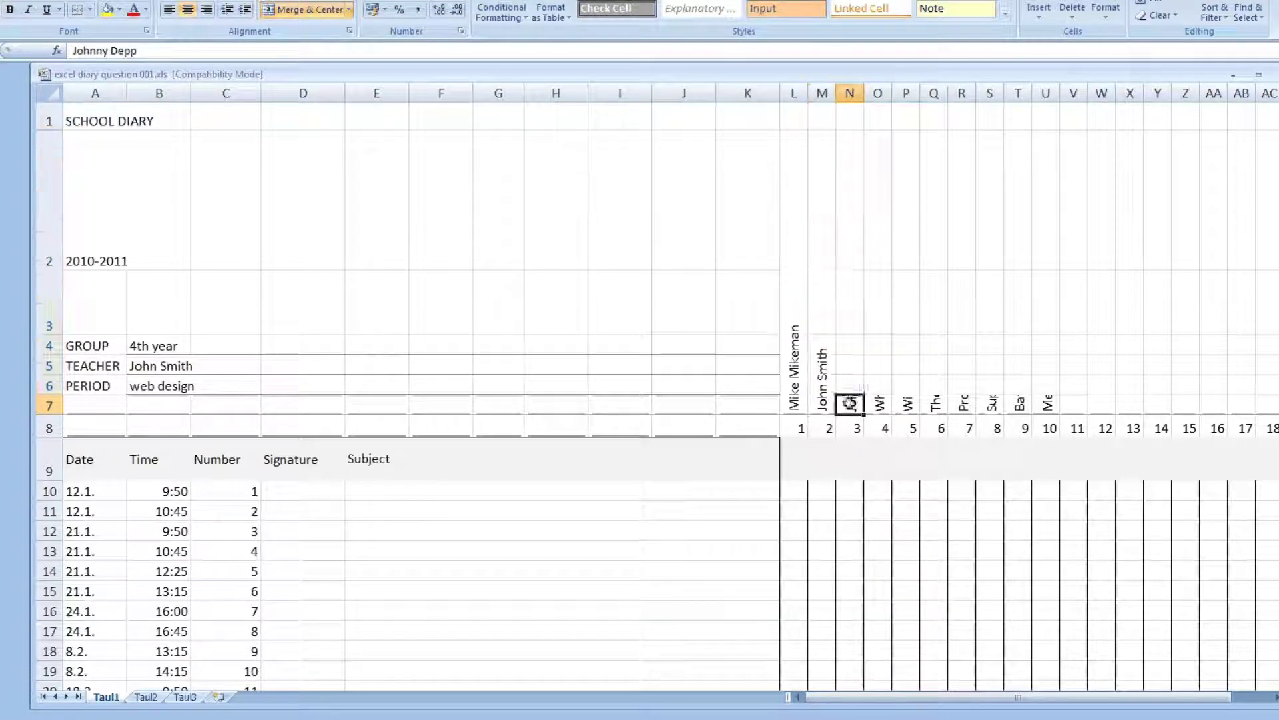
{"action": "left_click_drag", "start_coordinate": [850, 404], "coordinate": [850, 193]}
{"action": "left_click", "coordinate": [305, 10]}
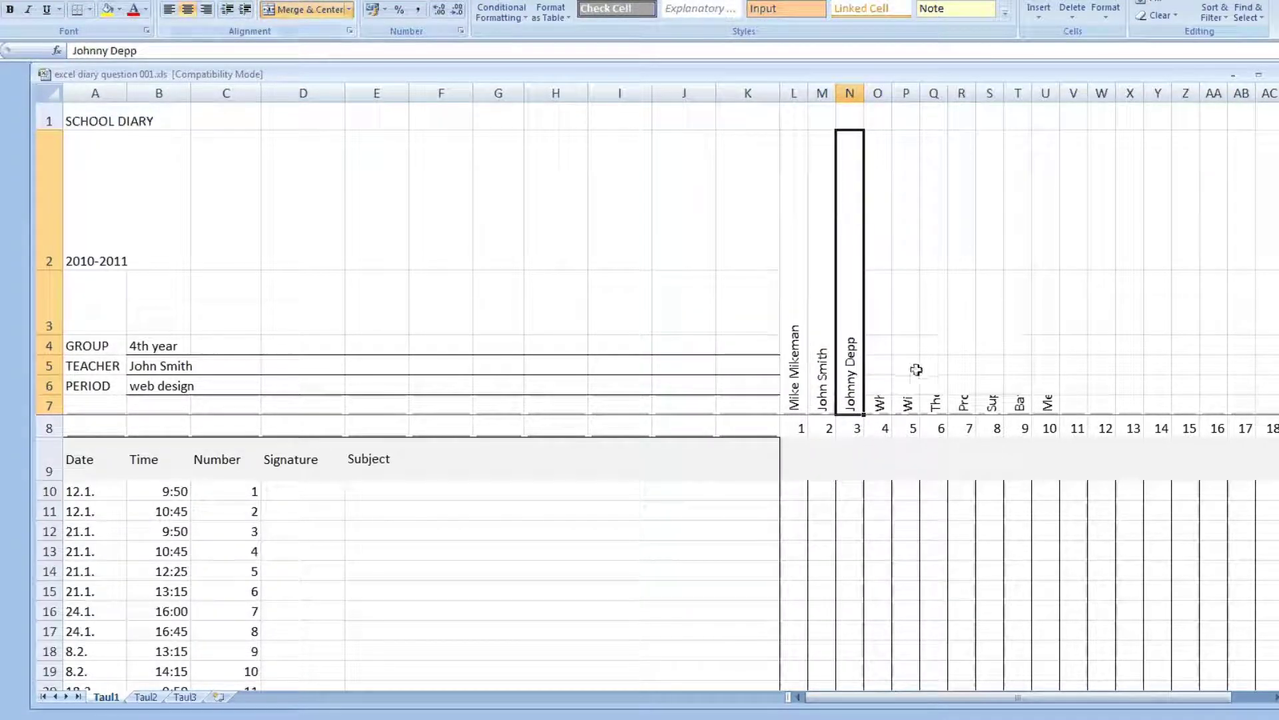
{"action": "left_click_drag", "start_coordinate": [877, 404], "coordinate": [881, 187]}
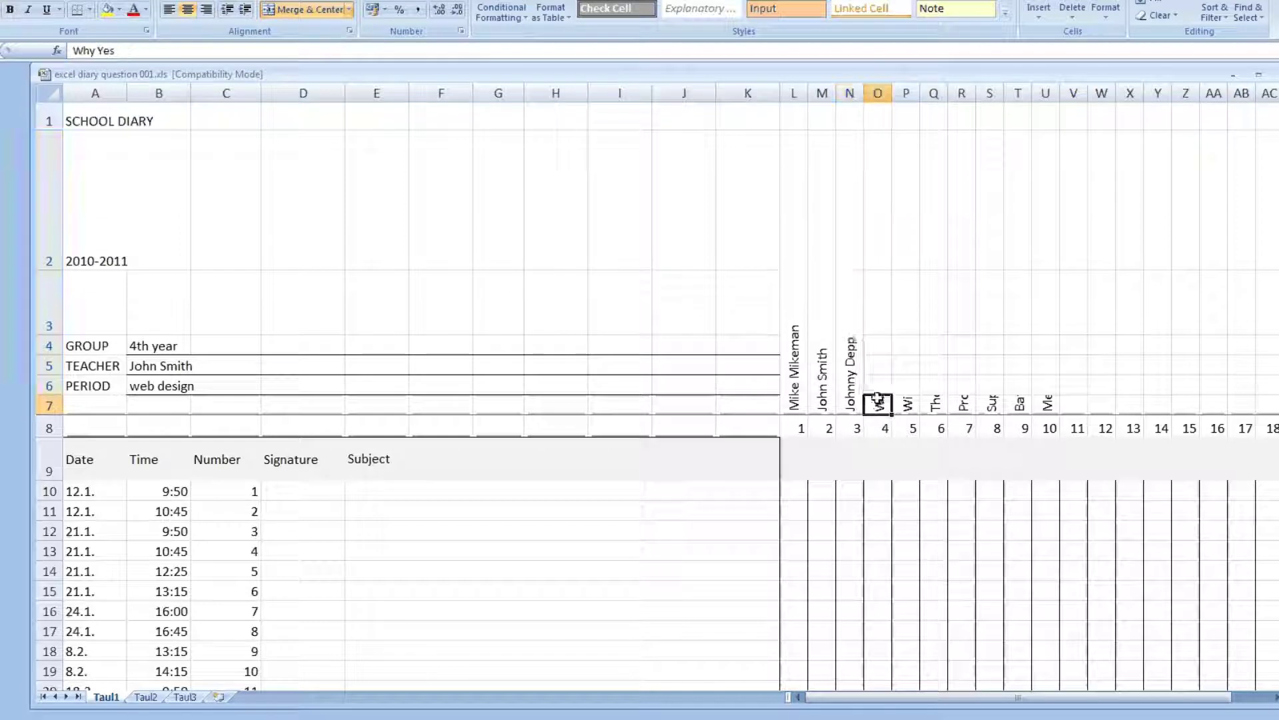
{"action": "left_click", "coordinate": [306, 10]}
Undo an accidental P2:U7 block merge and merge P2:P7 on its own.
{"action": "left_click", "coordinate": [989, 345]}
{"action": "left_click_drag", "start_coordinate": [906, 404], "coordinate": [1036, 228]}
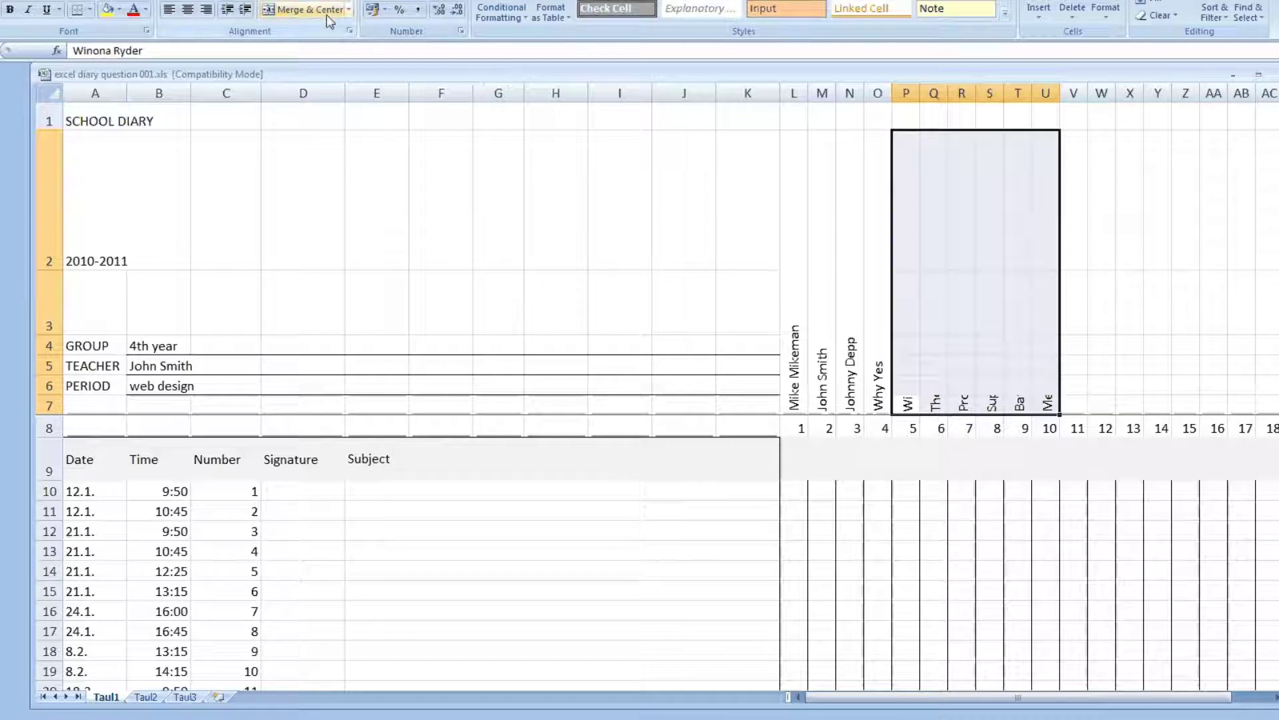
{"action": "left_click", "coordinate": [305, 10]}
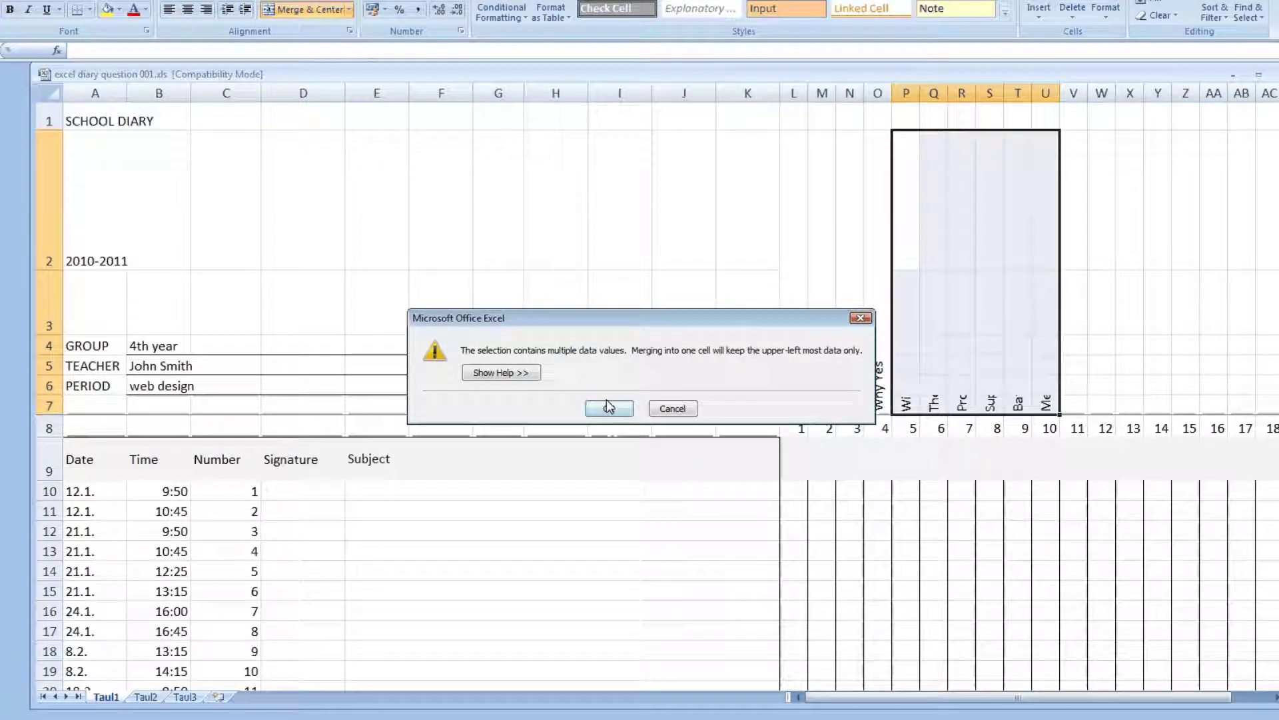
{"action": "left_click", "coordinate": [609, 408]}
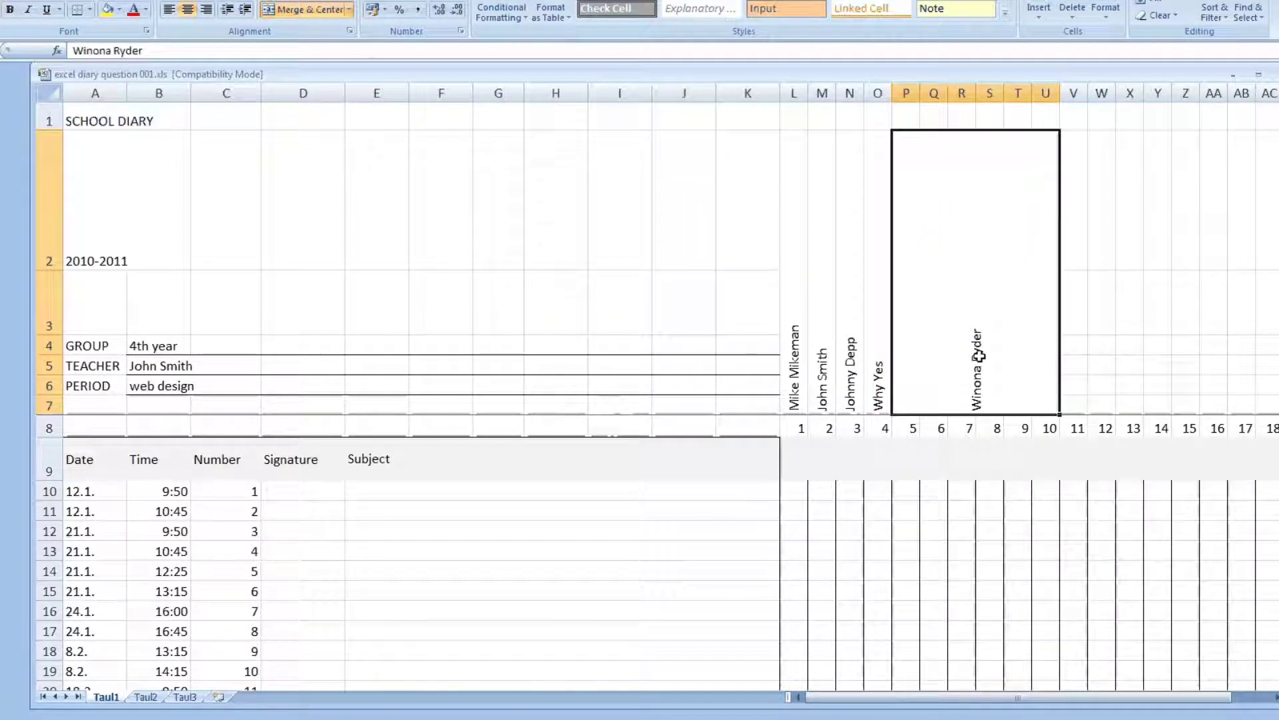
{"action": "key", "text": "ctrl+z"}
{"action": "left_click_drag", "start_coordinate": [902, 404], "coordinate": [900, 225]}
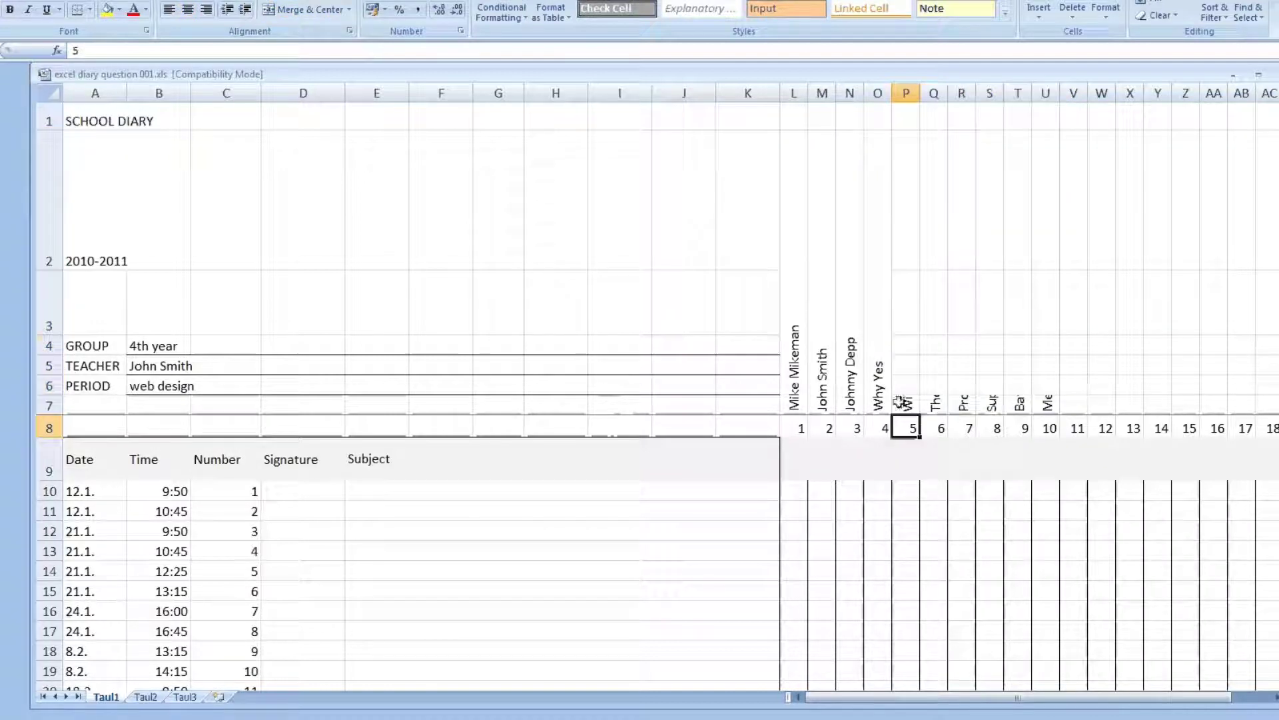
{"action": "left_click", "coordinate": [303, 9]}
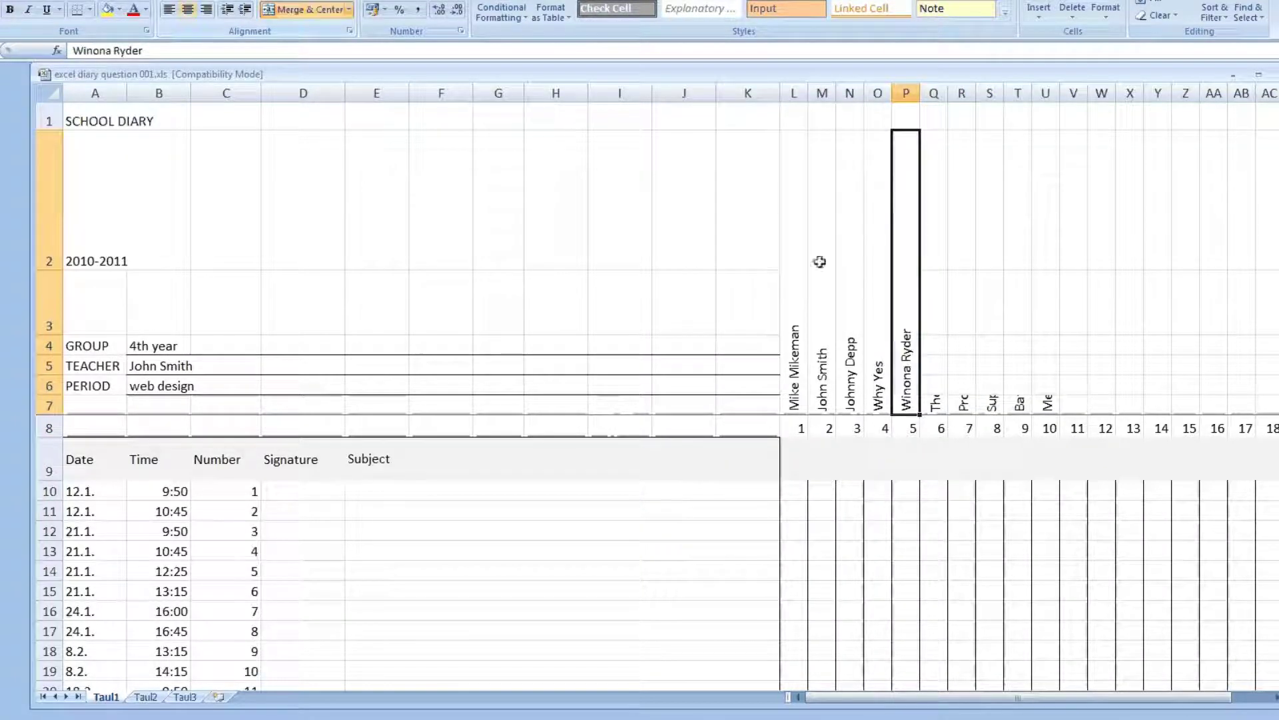
Merge Q2:Q7, R2:R7, S2:S7, T2:T7 and U2:U7 each into a single cell.
{"action": "left_click", "coordinate": [933, 403]}
{"action": "left_click_drag", "start_coordinate": [933, 402], "coordinate": [933, 193]}
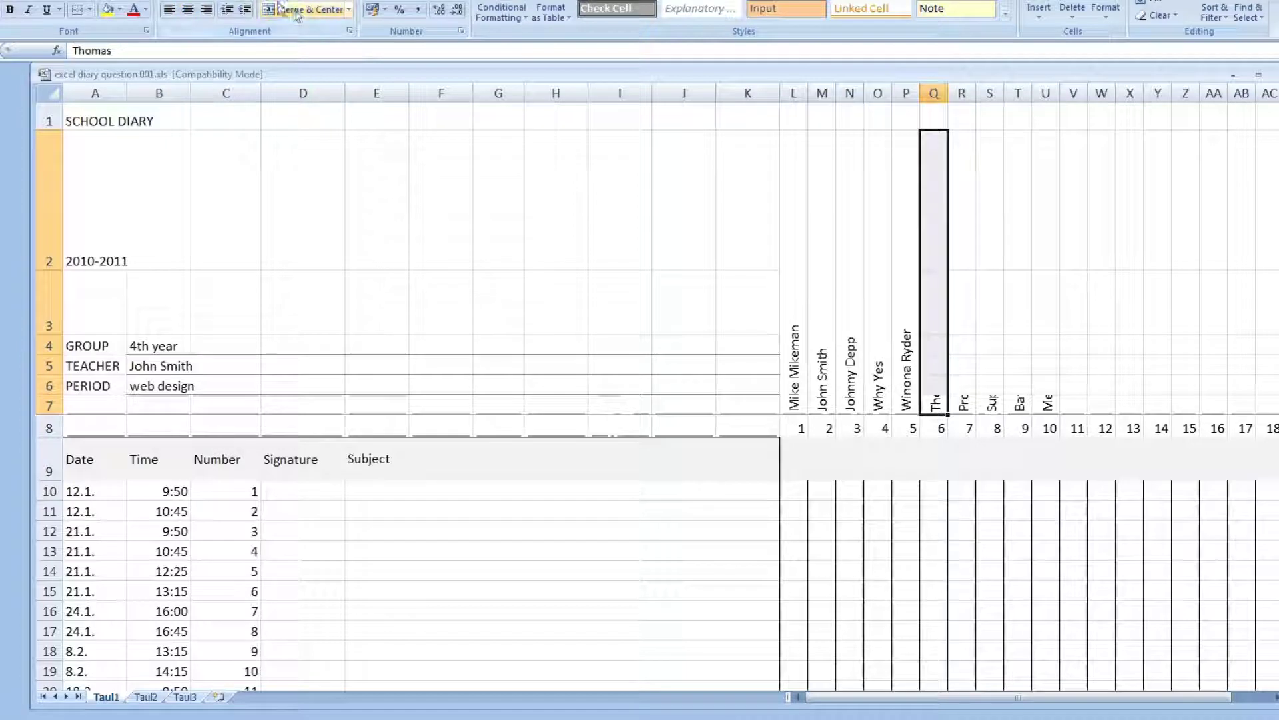
{"action": "left_click", "coordinate": [304, 10]}
{"action": "left_click_drag", "start_coordinate": [977, 408], "coordinate": [980, 209]}
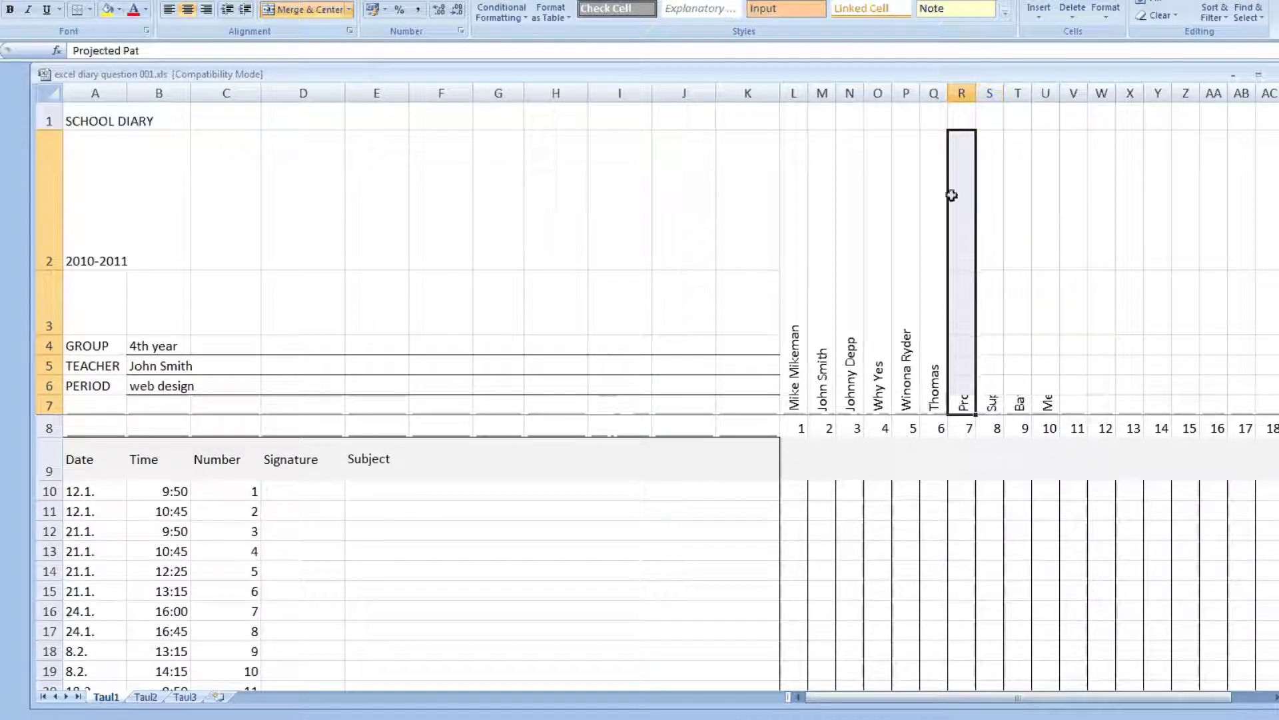
{"action": "left_click", "coordinate": [303, 10]}
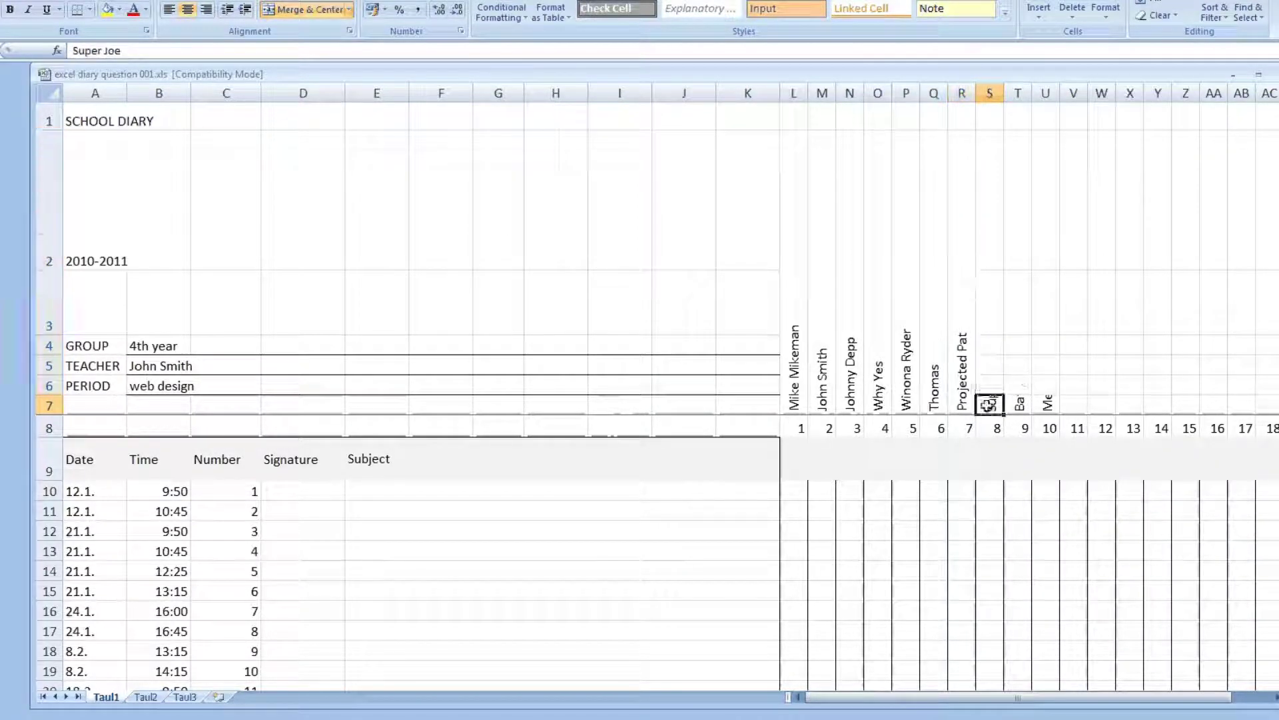
{"action": "left_click_drag", "start_coordinate": [992, 403], "coordinate": [993, 243]}
{"action": "left_click", "coordinate": [303, 9]}
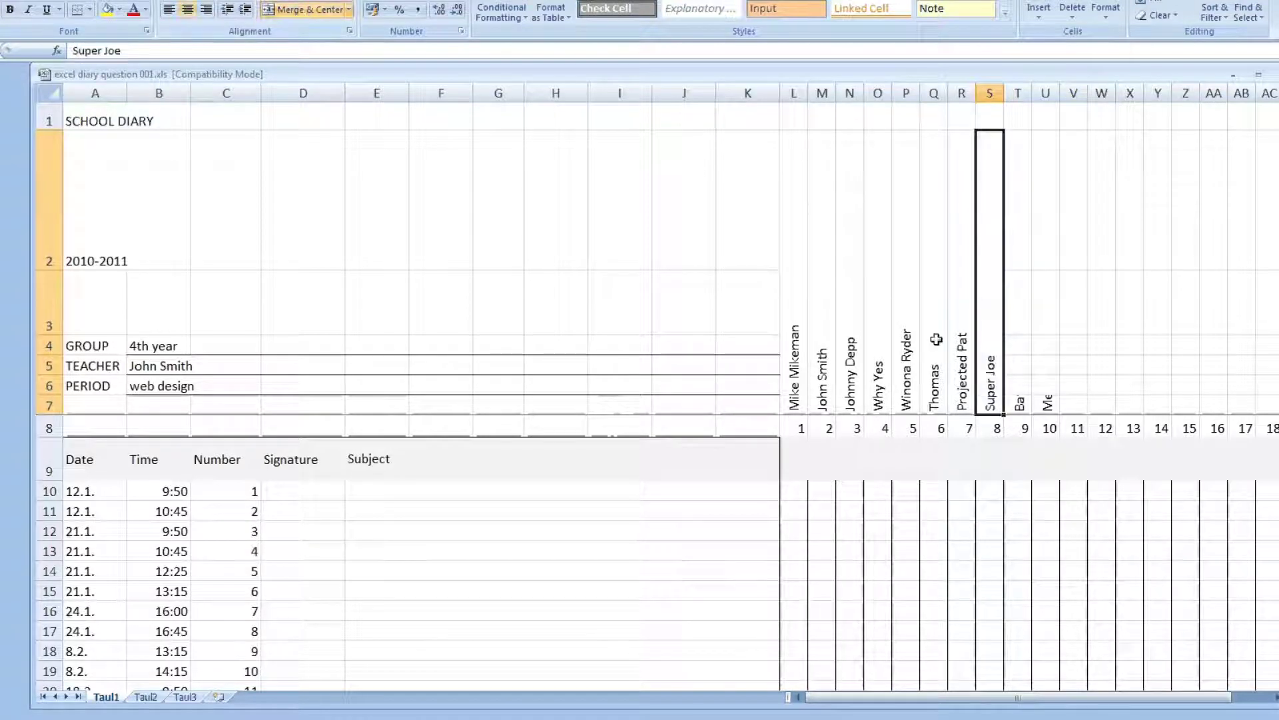
{"action": "left_click_drag", "start_coordinate": [1019, 403], "coordinate": [1020, 220]}
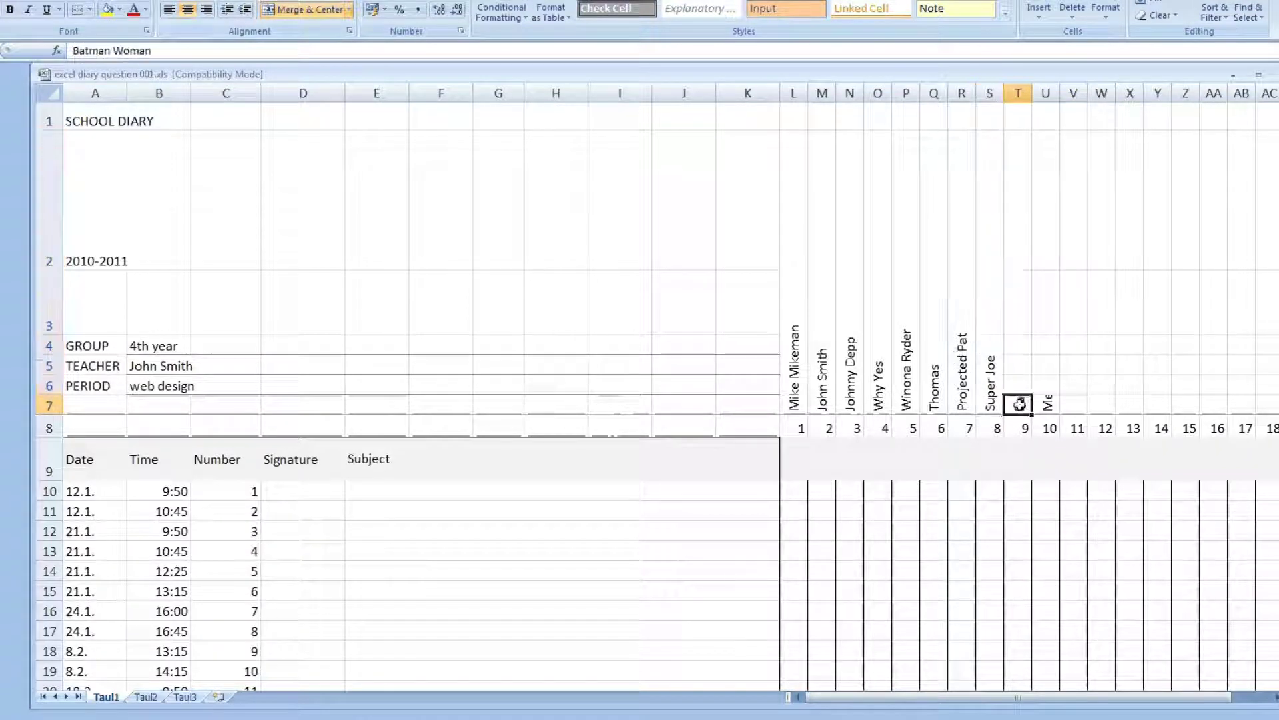
{"action": "left_click", "coordinate": [303, 10]}
{"action": "left_click_drag", "start_coordinate": [1063, 408], "coordinate": [1065, 208]}
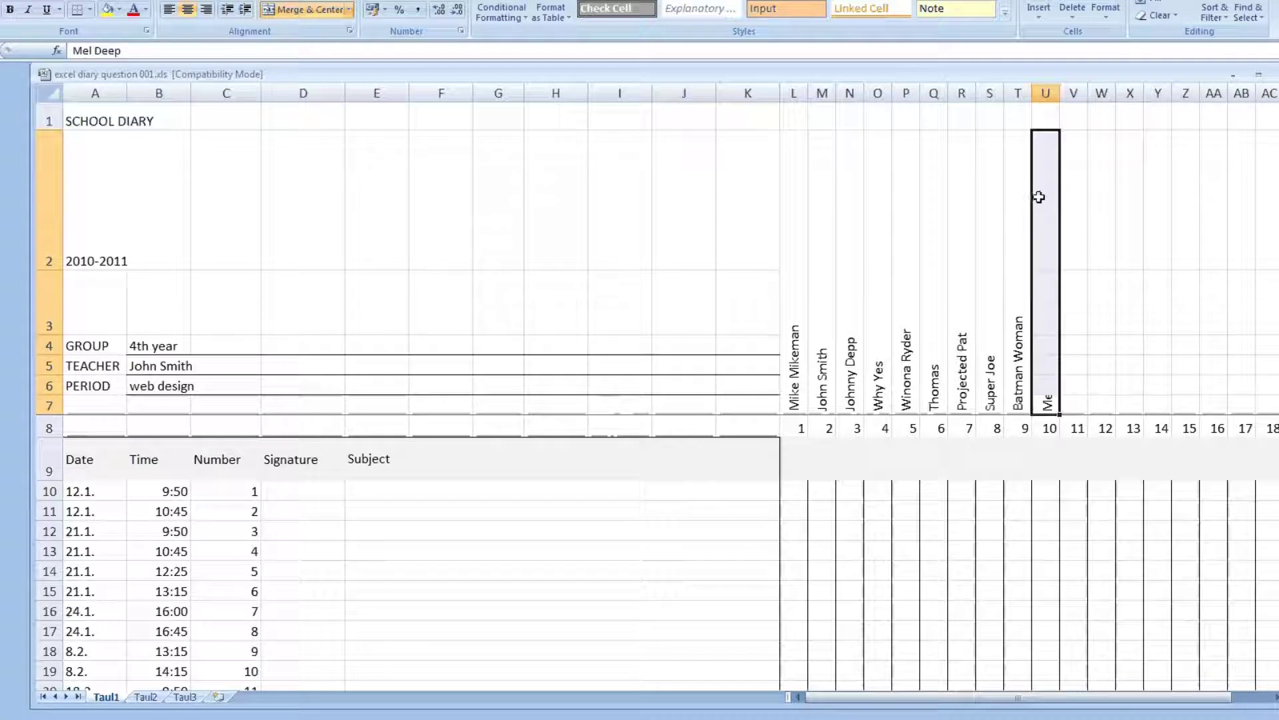
{"action": "left_click", "coordinate": [323, 16]}
{"action": "left_click", "coordinate": [970, 316]}
{"action": "left_click", "coordinate": [736, 317]}
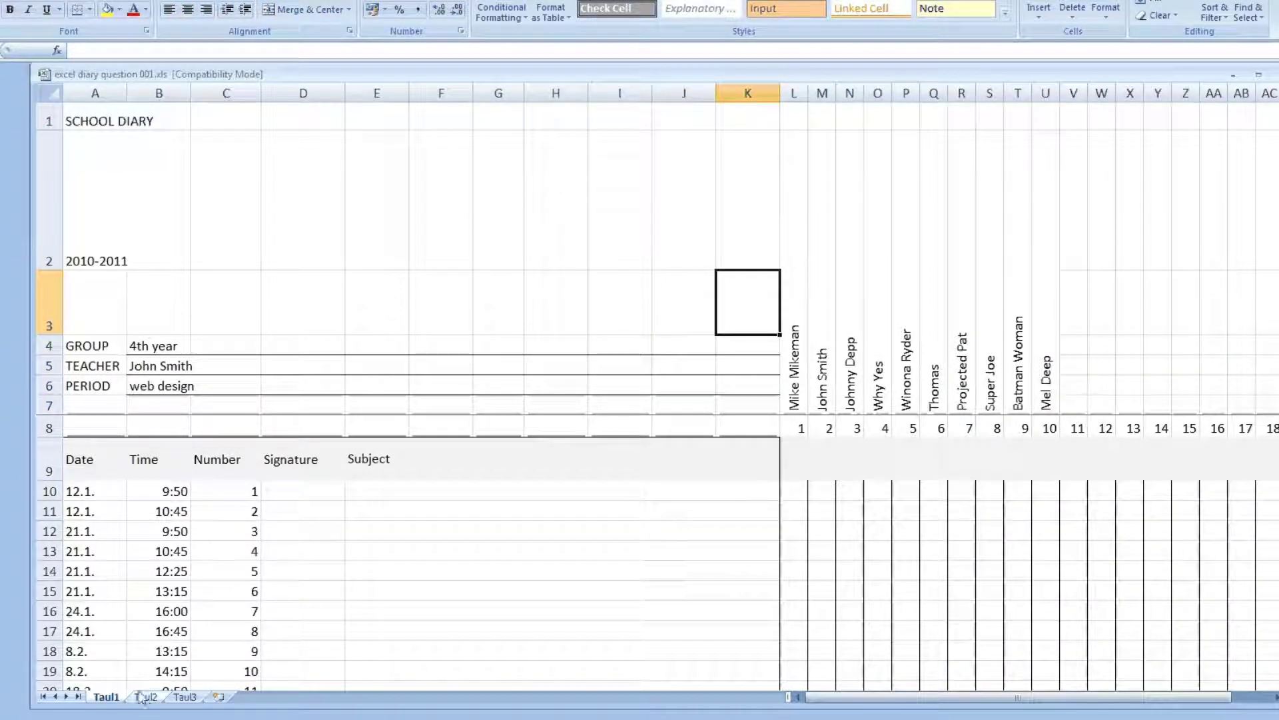
{"action": "left_click", "coordinate": [146, 697]}
{"action": "left_click_drag", "start_coordinate": [193, 185], "coordinate": [152, 171]}
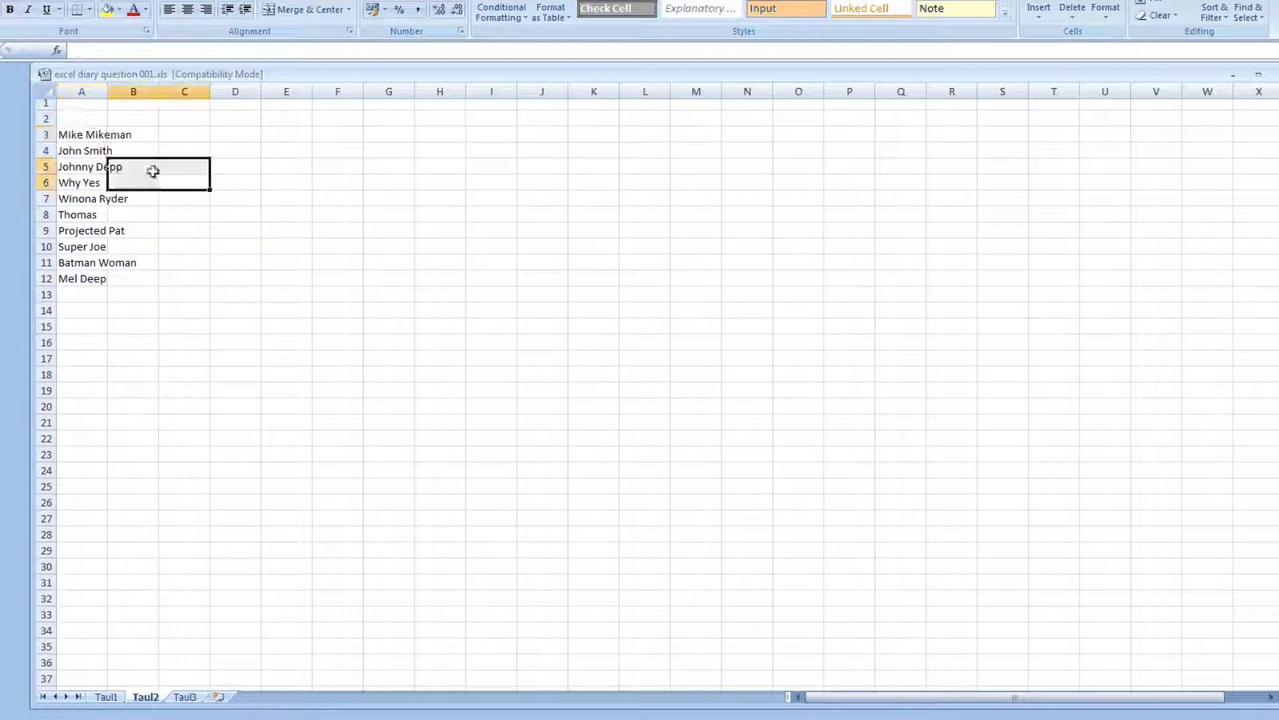
{"action": "left_click_drag", "start_coordinate": [69, 134], "coordinate": [57, 277]}
{"action": "right_click", "coordinate": [72, 224]}
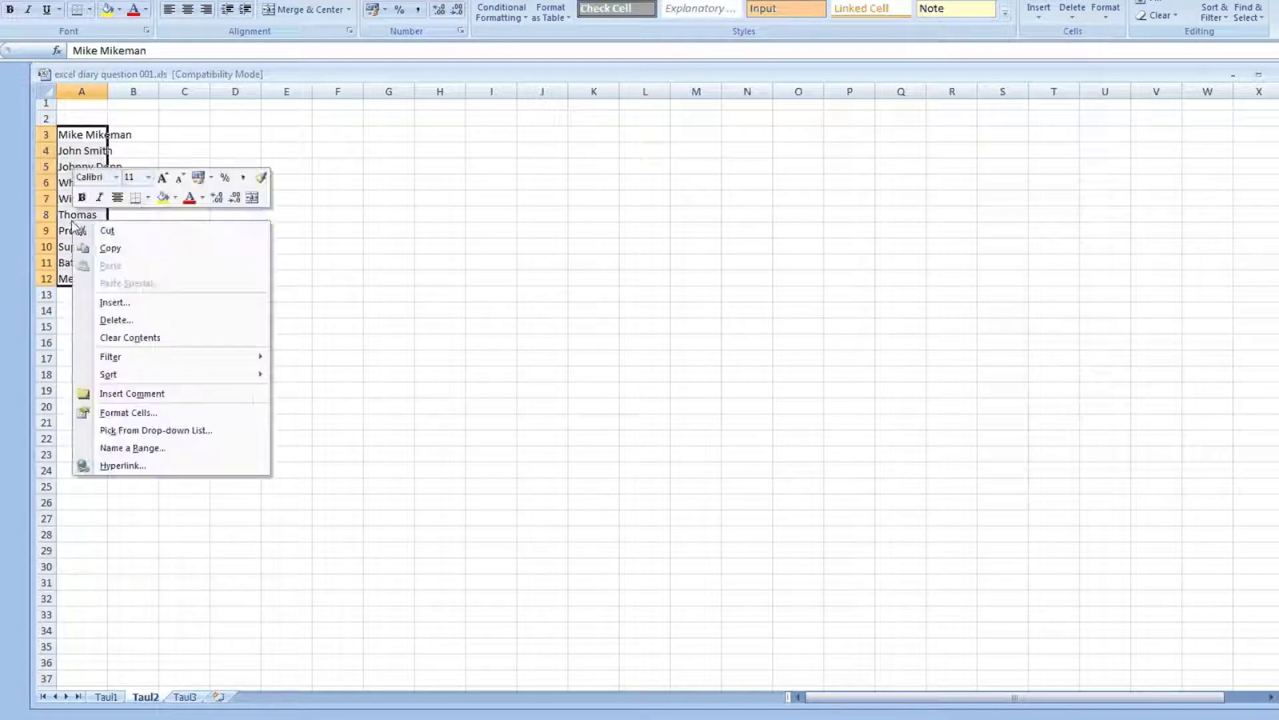
{"action": "left_click", "coordinate": [110, 248]}
{"action": "left_click", "coordinate": [106, 696]}
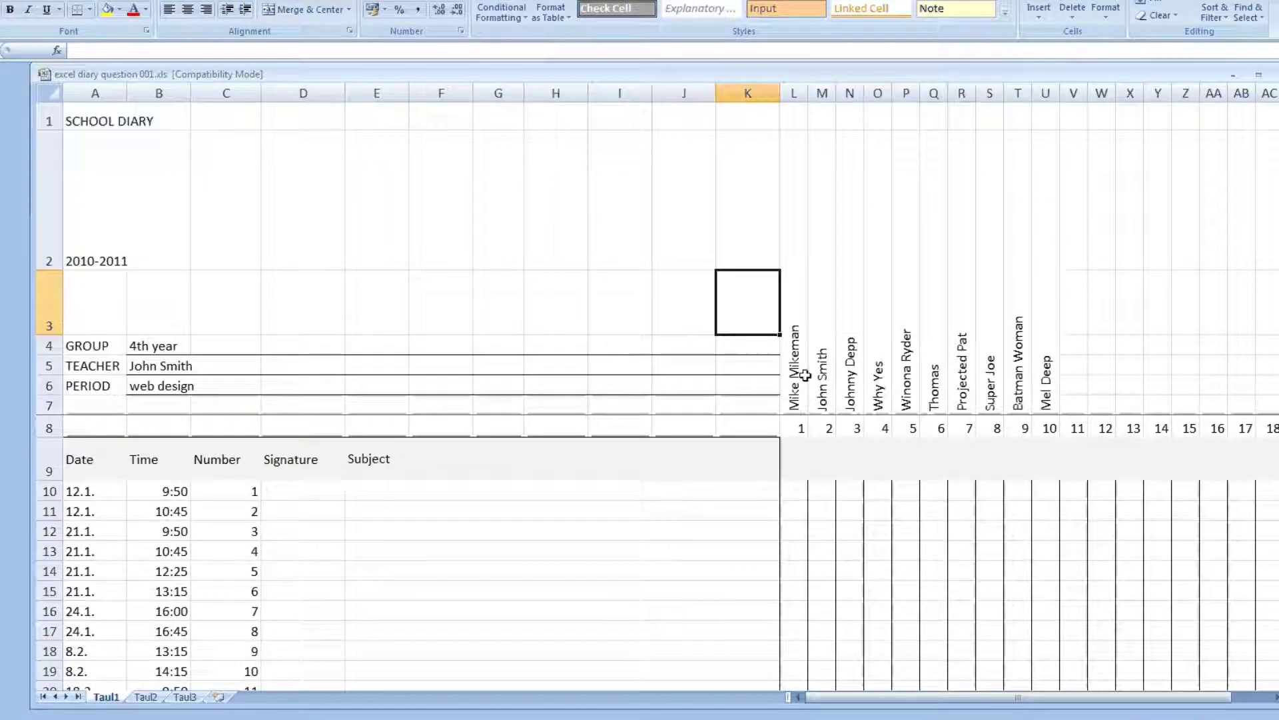
{"action": "left_click_drag", "start_coordinate": [806, 375], "coordinate": [1088, 362]}
{"action": "left_click", "coordinate": [1073, 364]}
{"action": "left_click_drag", "start_coordinate": [795, 340], "coordinate": [959, 313]}
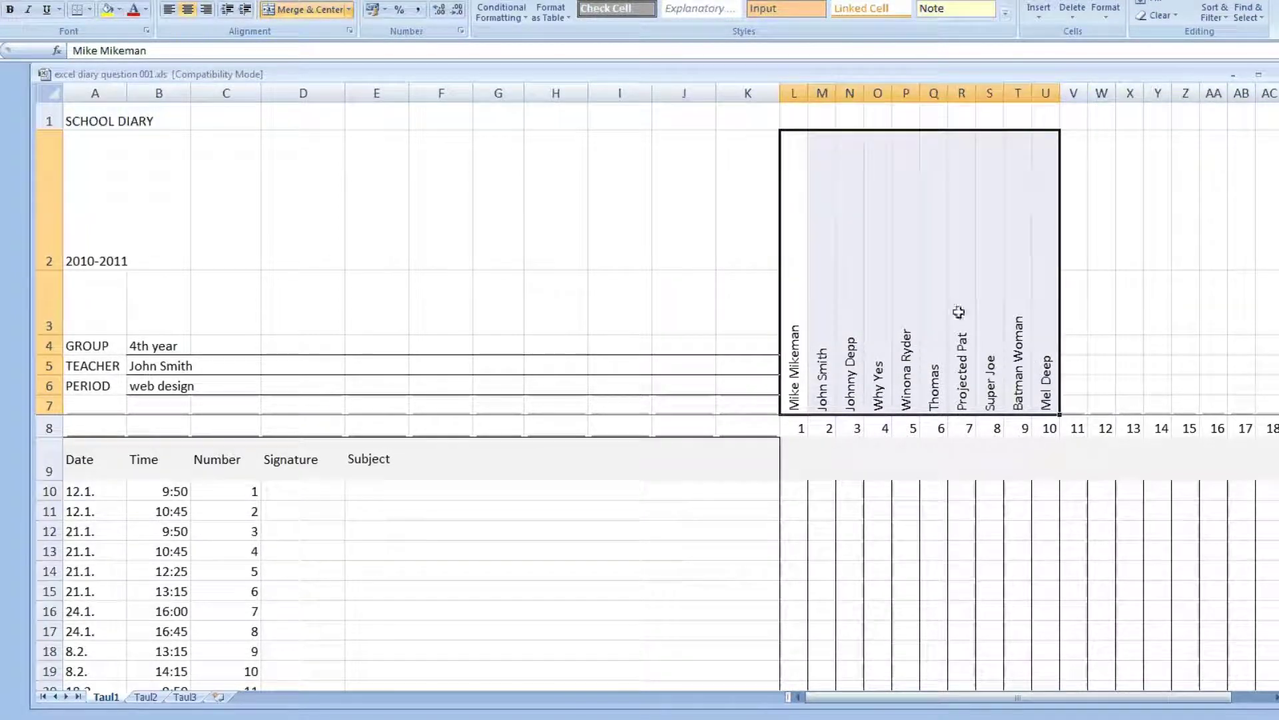